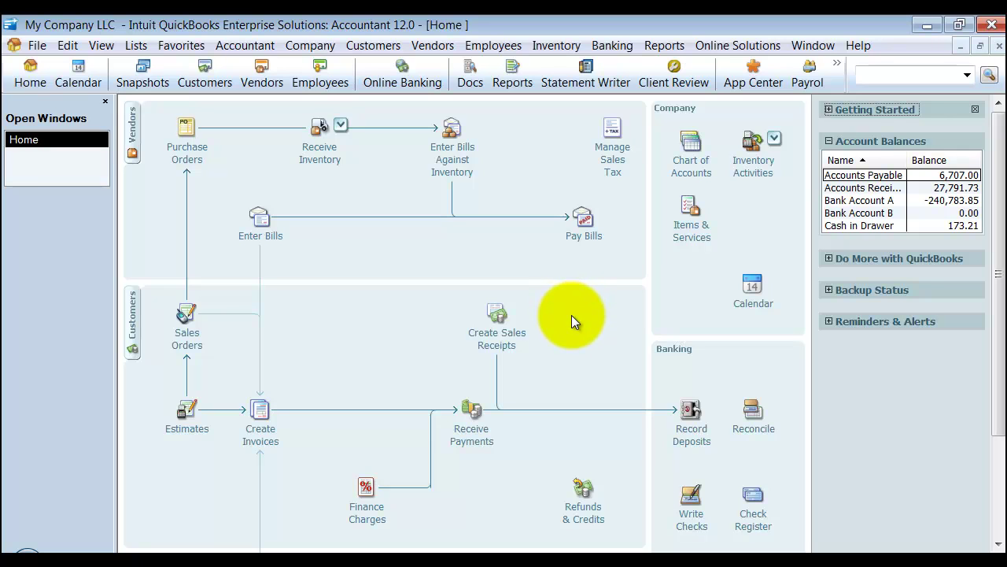
Open the Inventory Valuation Detail report.
{"action": "left_click", "coordinate": [556, 44]}
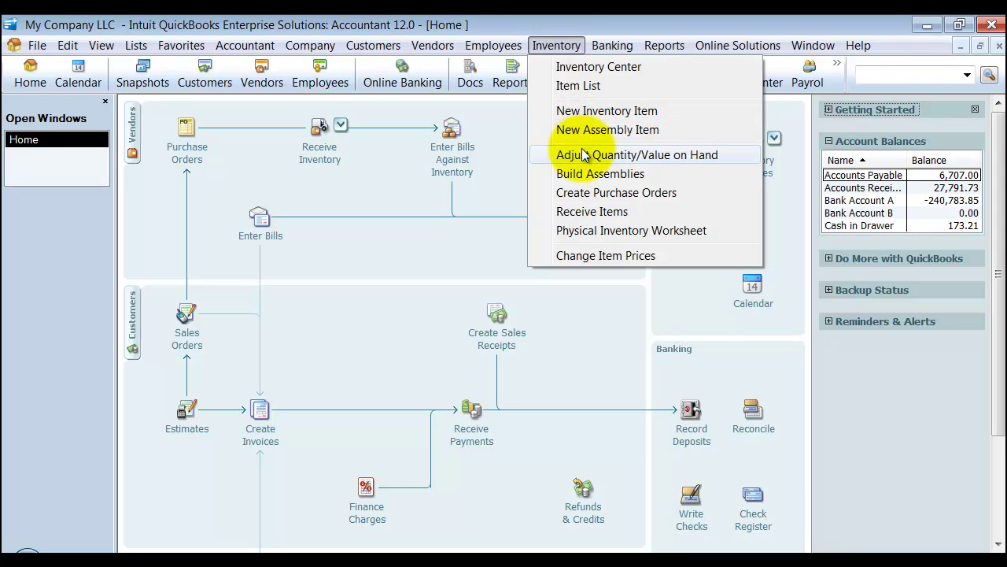
{"action": "mouse_move", "coordinate": [665, 45]}
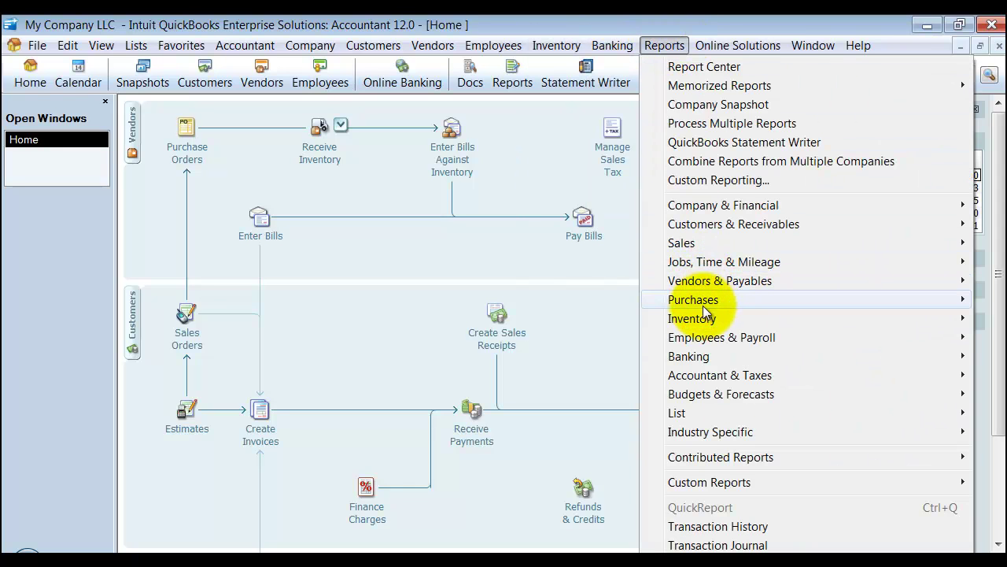
{"action": "mouse_move", "coordinate": [708, 324]}
{"action": "left_click", "coordinate": [550, 338]}
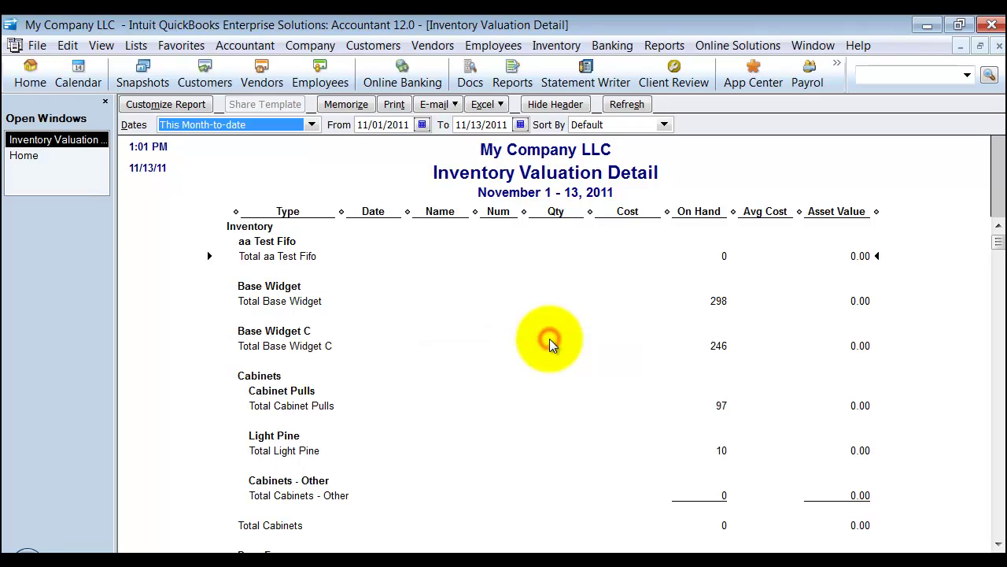
Set the inventory valuation report's date range from 01/01/2011 to 11/30/2011 and update the report.
{"action": "left_click", "coordinate": [383, 124]}
{"action": "type", "text": "01/01/2011"}
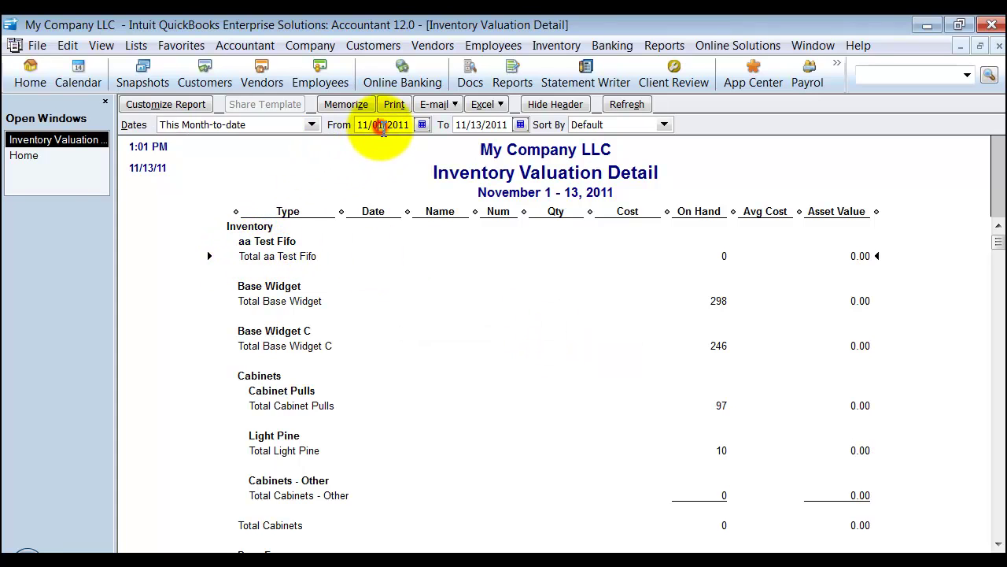
{"action": "left_click", "coordinate": [417, 316]}
{"action": "left_click", "coordinate": [481, 125]}
{"action": "key", "text": "h"}
{"action": "left_click", "coordinate": [486, 245]}
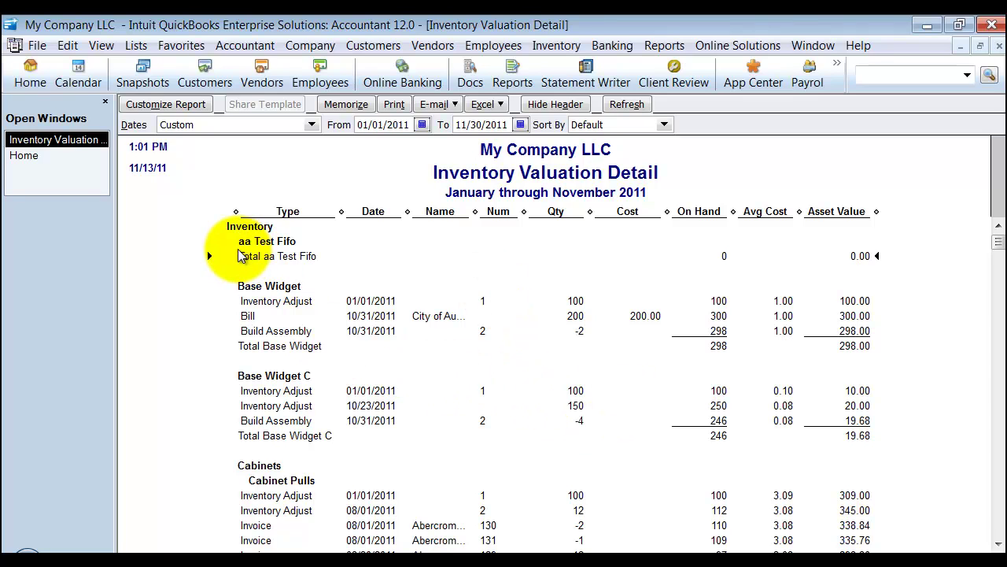
Start a check from Bank Account A payable to A Cheung Limited and remove its prefilled expense lines.
{"action": "left_click", "coordinate": [613, 44]}
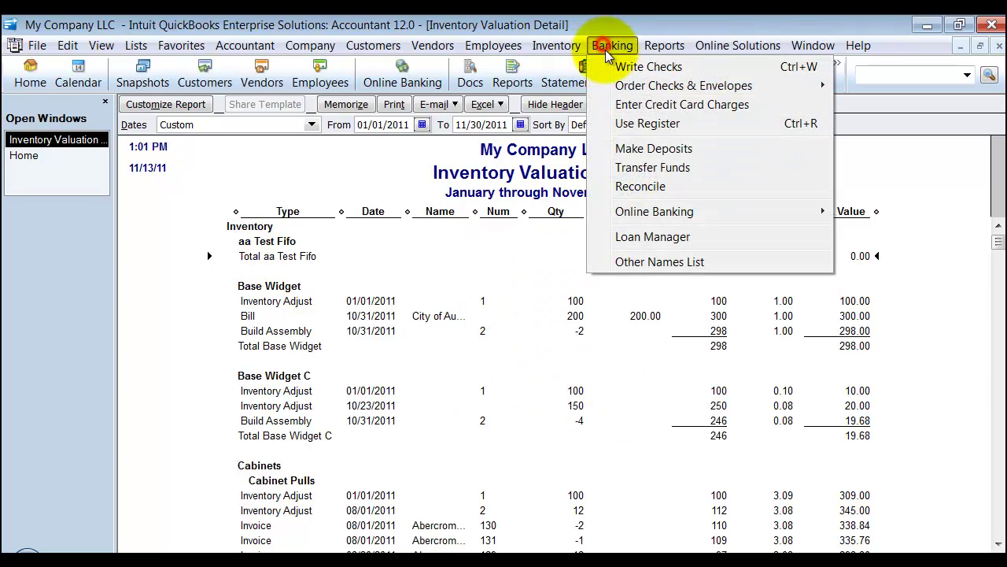
{"action": "left_click", "coordinate": [618, 68]}
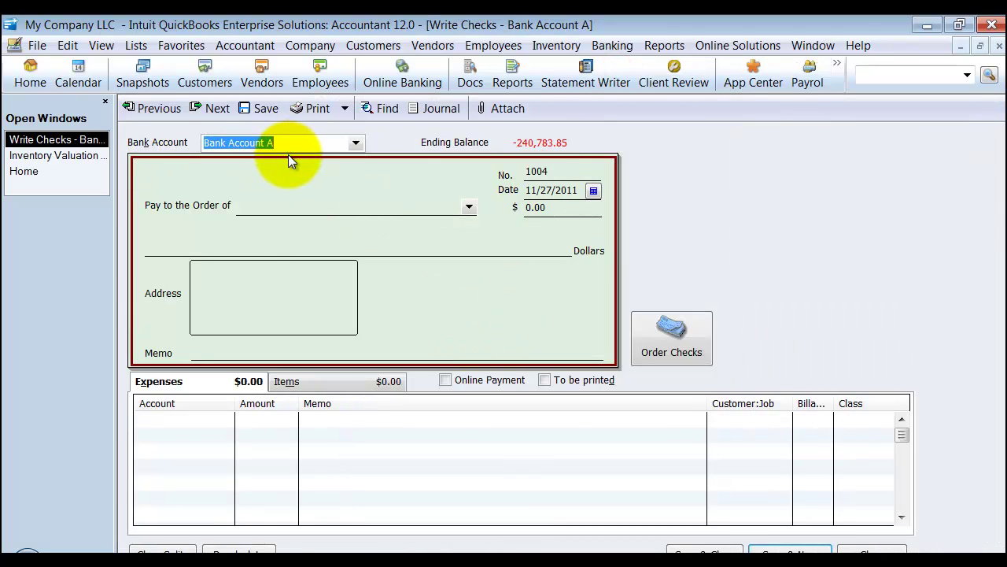
{"action": "left_click", "coordinate": [258, 211]}
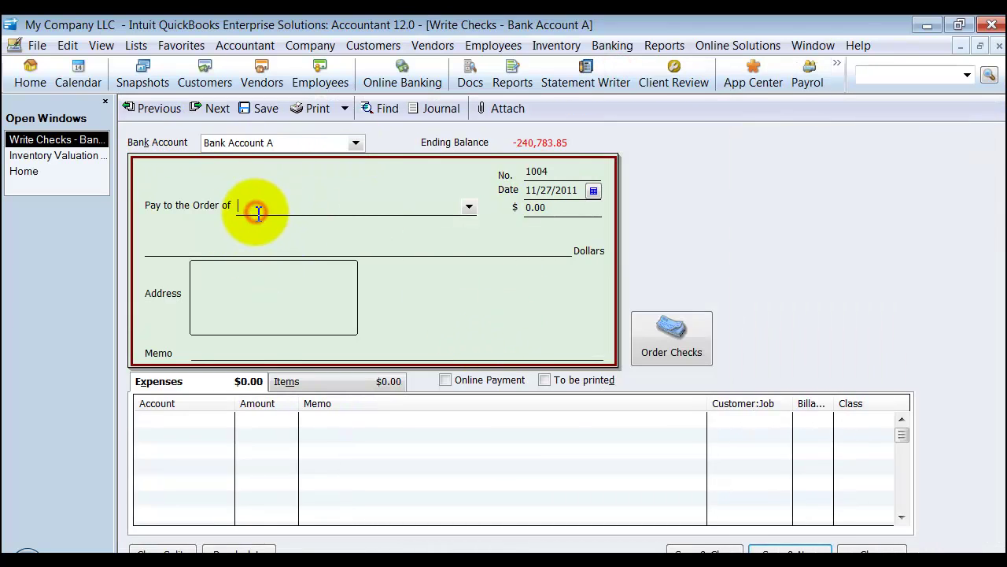
{"action": "type", "text": "a"}
{"action": "key", "text": "Tab"}
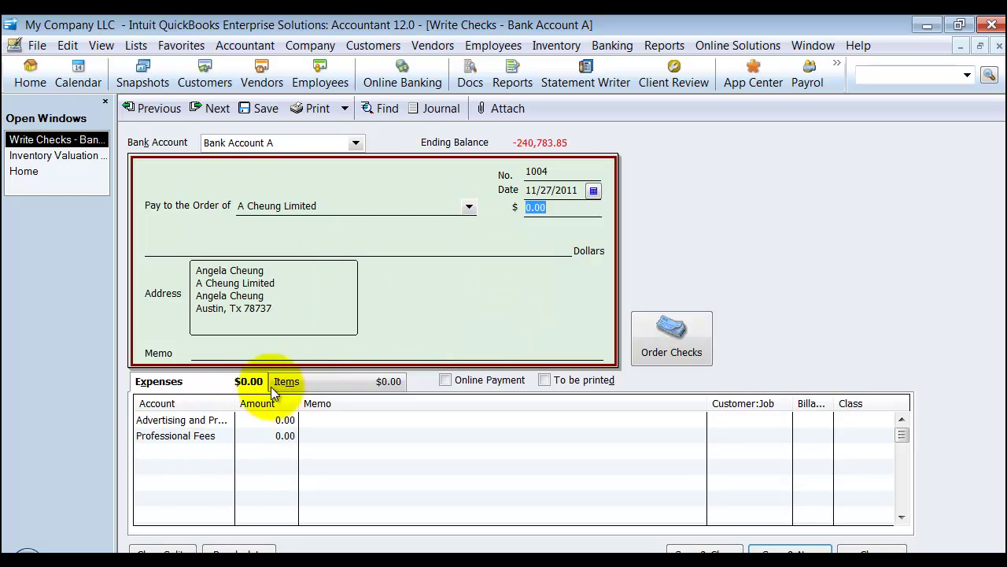
{"action": "left_click", "coordinate": [252, 420]}
{"action": "key", "text": "ctrl+Delete"}
{"action": "key", "text": "ctrl+Delete"}
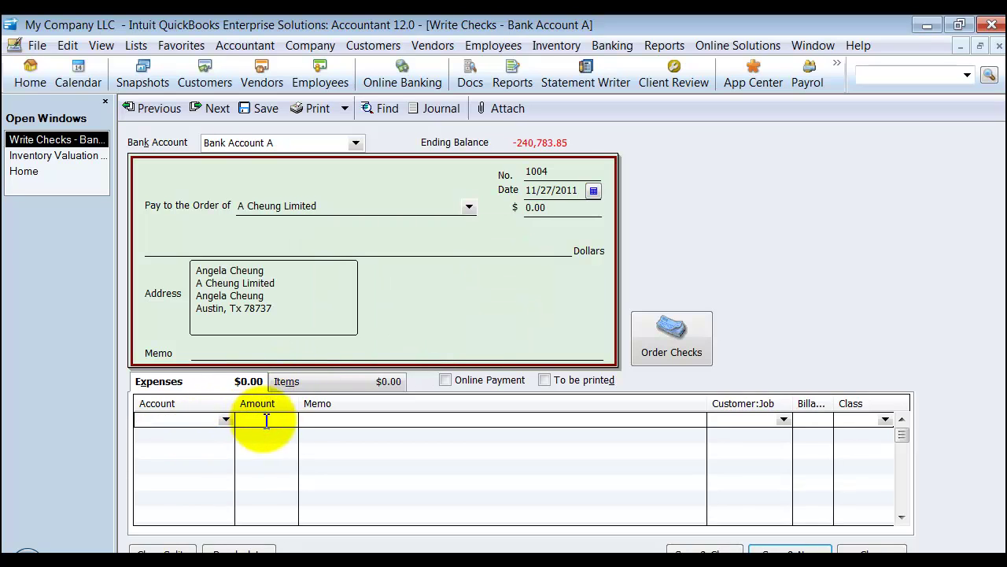
Add the item aa Test Fifo with quantity 1 to the check and date the check 11/01/2011.
{"action": "left_click", "coordinate": [287, 382]}
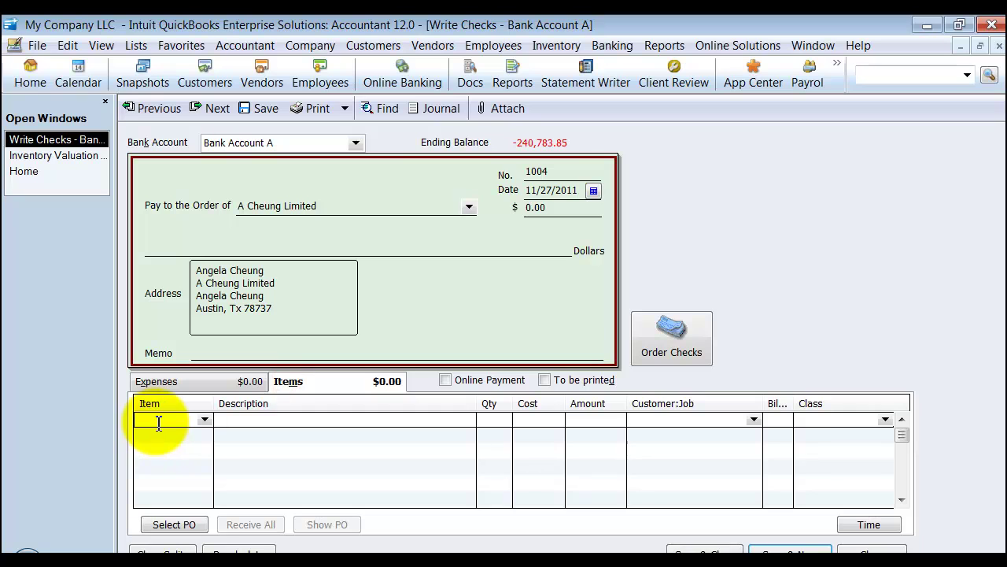
{"action": "type", "text": "aa"}
{"action": "key", "text": "Tab"}
{"action": "left_click", "coordinate": [480, 415]}
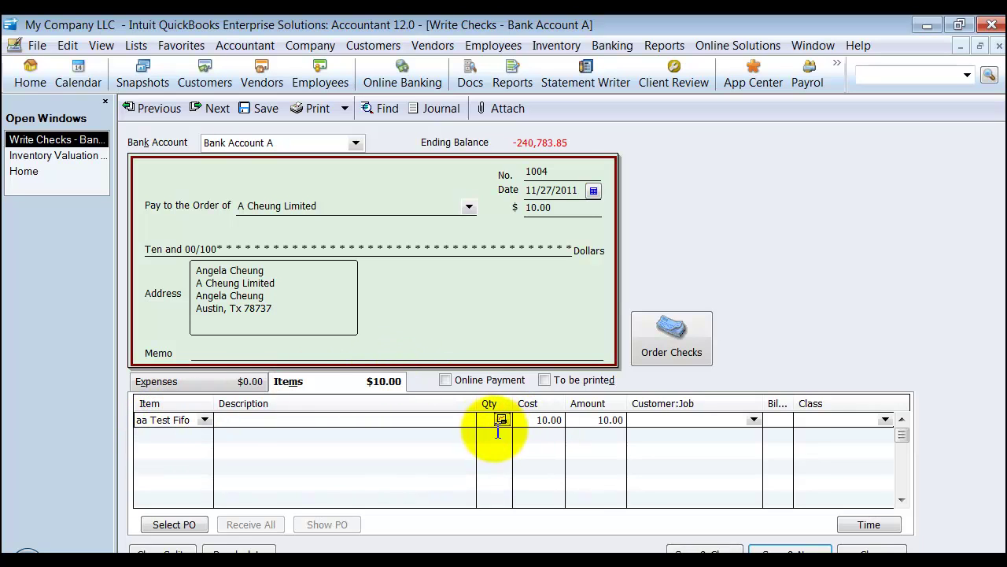
{"action": "left_click", "coordinate": [594, 190]}
{"action": "left_click", "coordinate": [586, 239]}
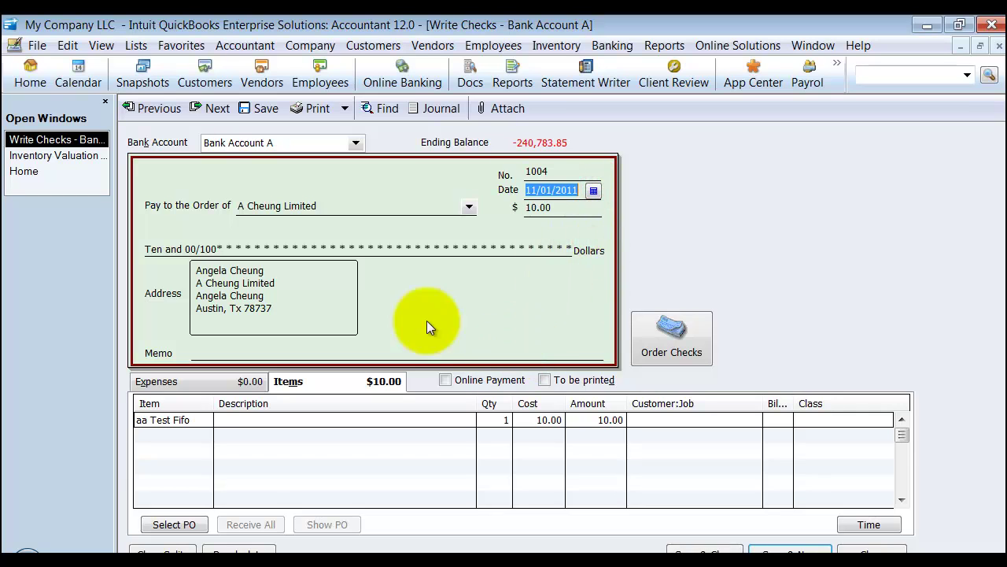
Duplicate the 11/01/2011 check, recording the original transaction.
{"action": "left_click", "coordinate": [71, 46]}
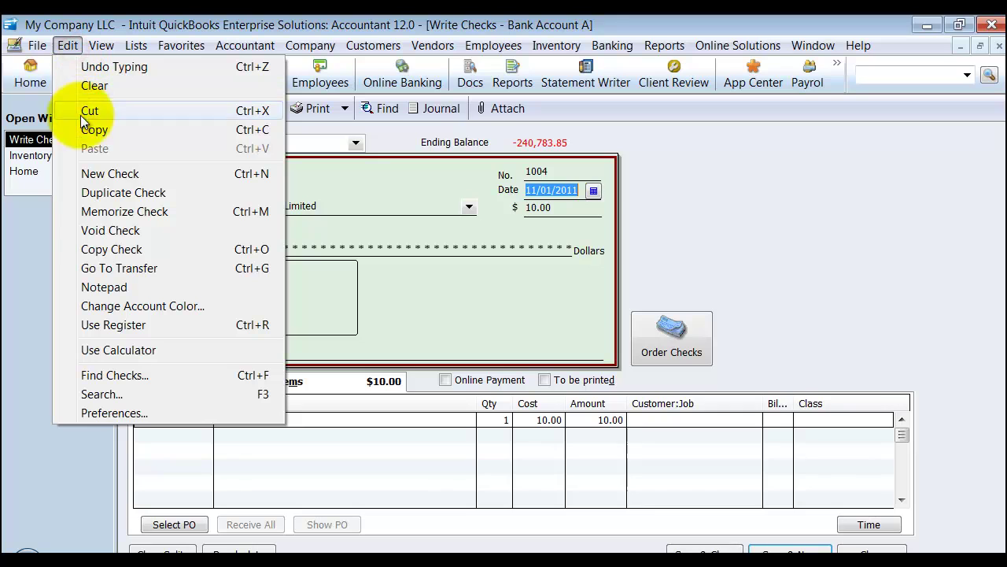
{"action": "left_click", "coordinate": [102, 196]}
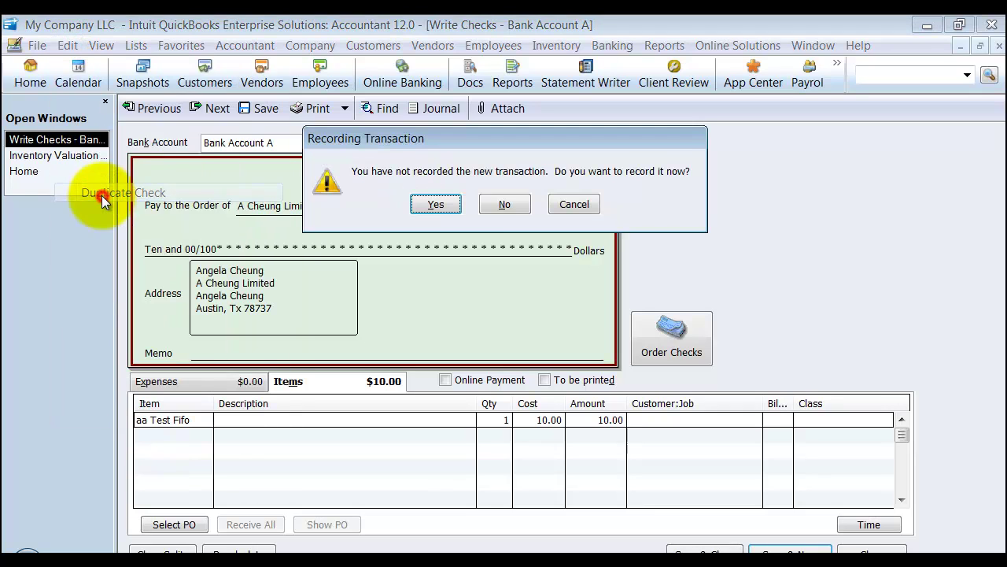
{"action": "left_click", "coordinate": [459, 207]}
{"action": "left_click", "coordinate": [504, 268]}
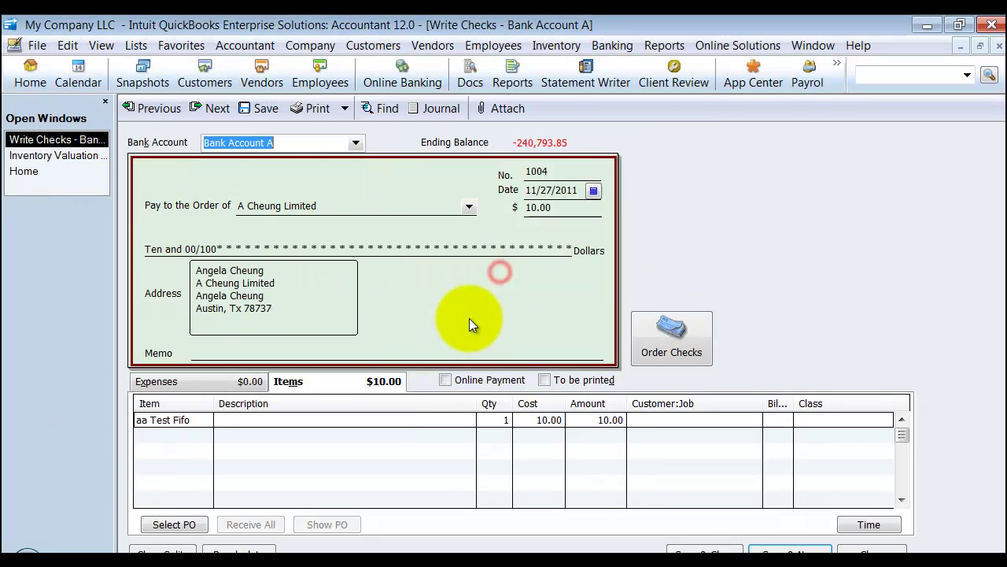
Date the duplicate check 11/10/2011 and set the cost of its aa Test Fifo item to 15.00.
{"action": "left_click", "coordinate": [593, 190]}
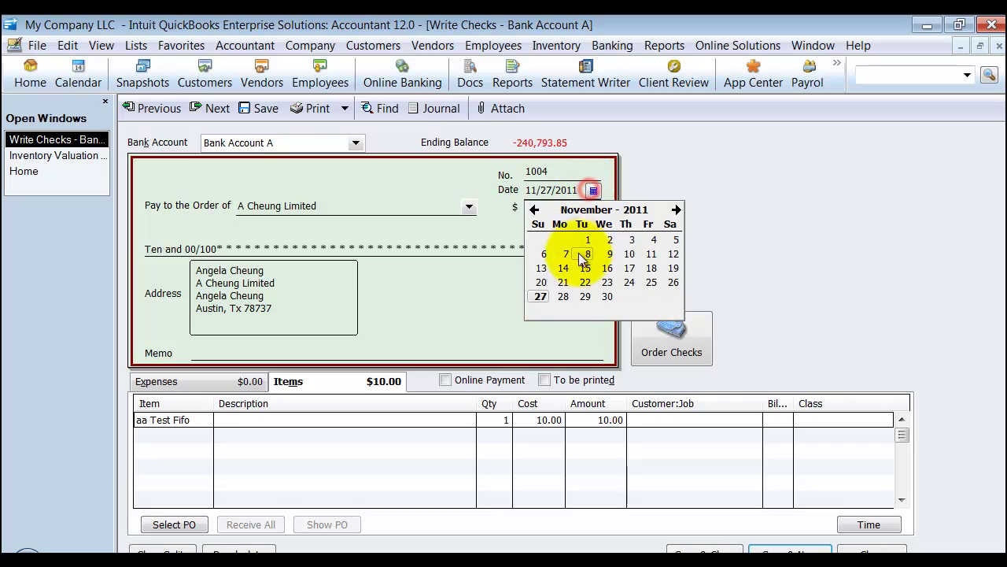
{"action": "left_click", "coordinate": [629, 253]}
{"action": "left_click", "coordinate": [535, 419]}
{"action": "type", "text": "15"}
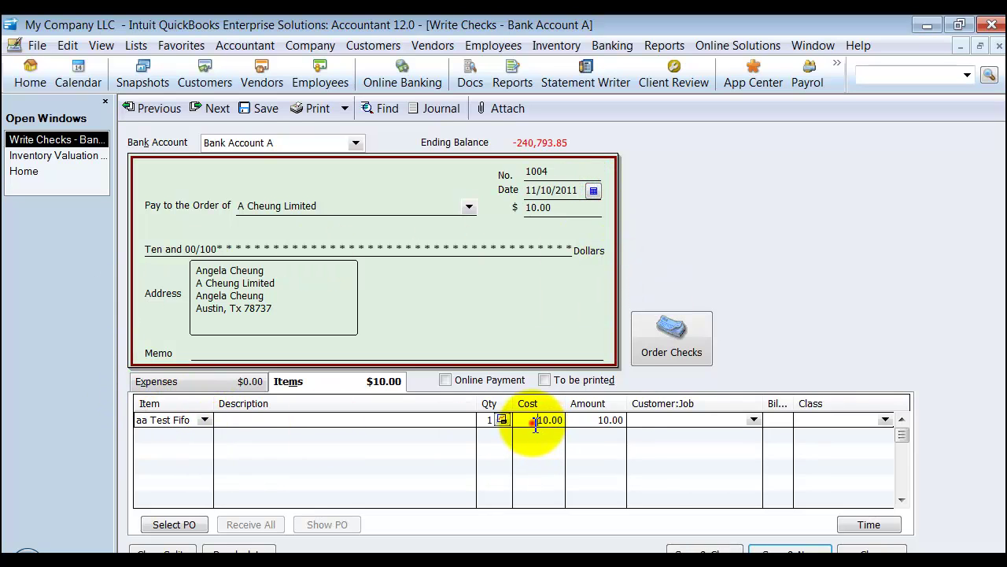
{"action": "left_click", "coordinate": [630, 420]}
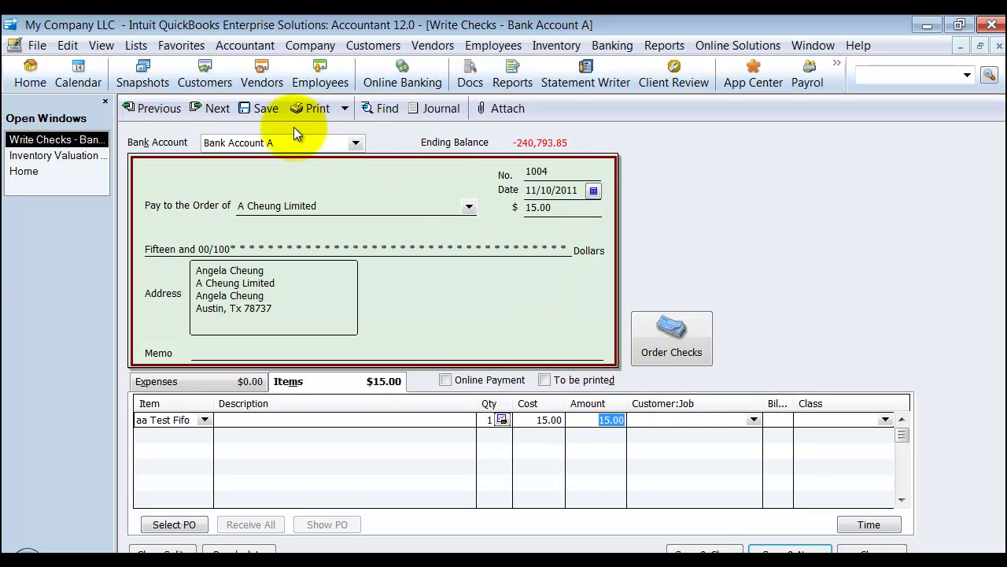
Record the 11/10/2011 check and create another duplicate from it, keeping the same check number.
{"action": "left_click", "coordinate": [60, 48]}
{"action": "left_click", "coordinate": [100, 230]}
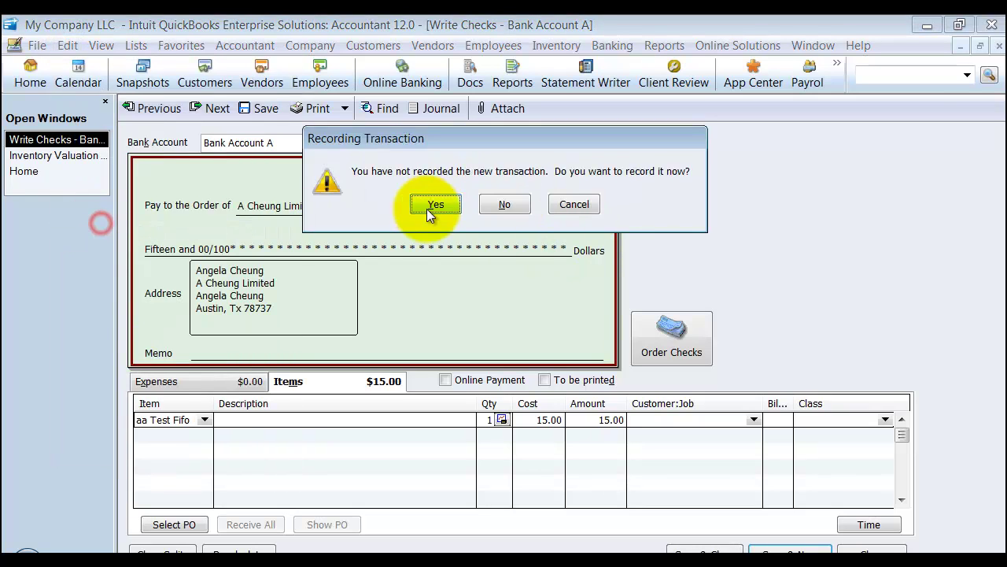
{"action": "left_click", "coordinate": [427, 205]}
{"action": "left_click", "coordinate": [462, 299]}
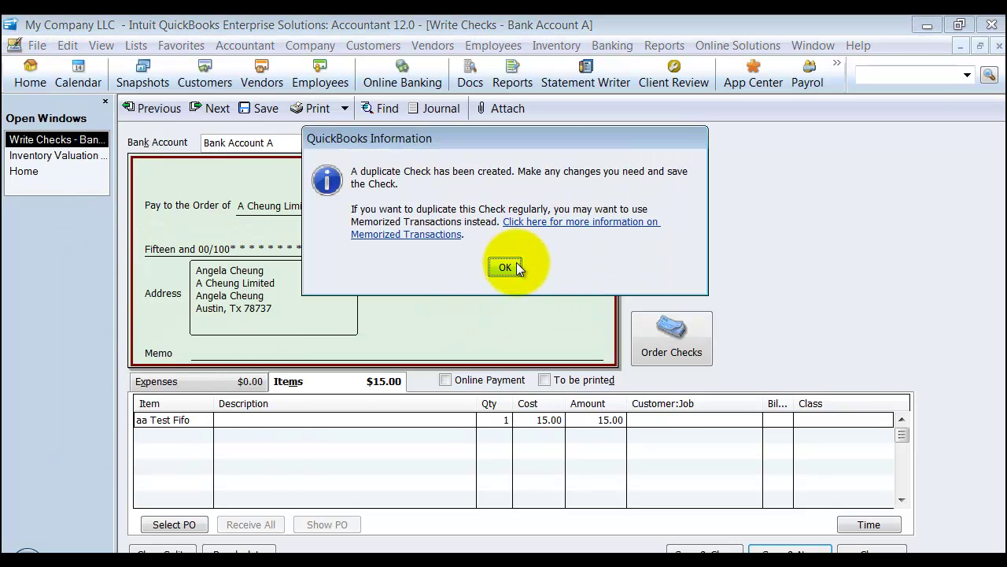
{"action": "left_click", "coordinate": [504, 269]}
Date the new duplicate check 11/21/2011 and set its aa Test Fifo cost and check amount to 20.00.
{"action": "left_click", "coordinate": [593, 190]}
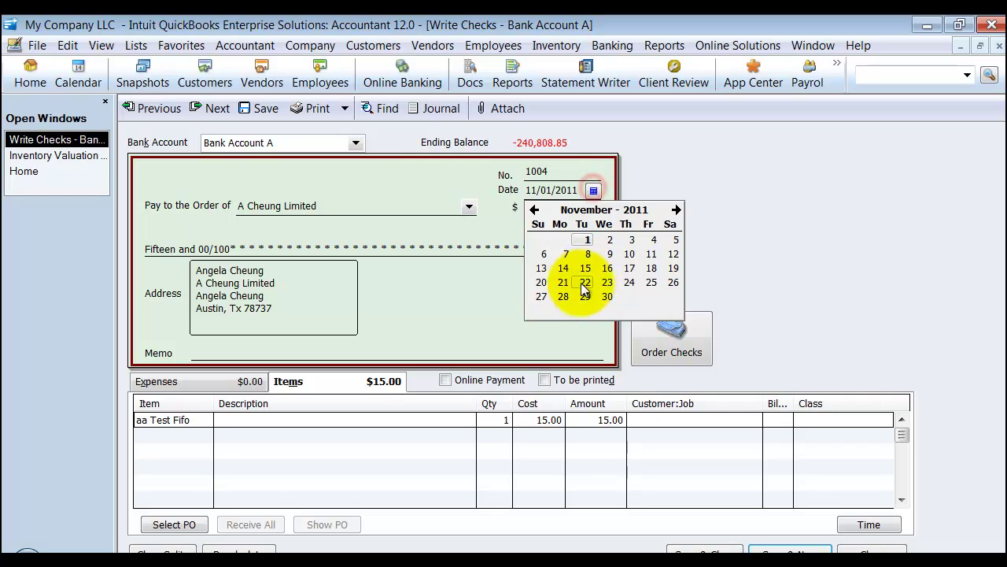
{"action": "left_click", "coordinate": [556, 281]}
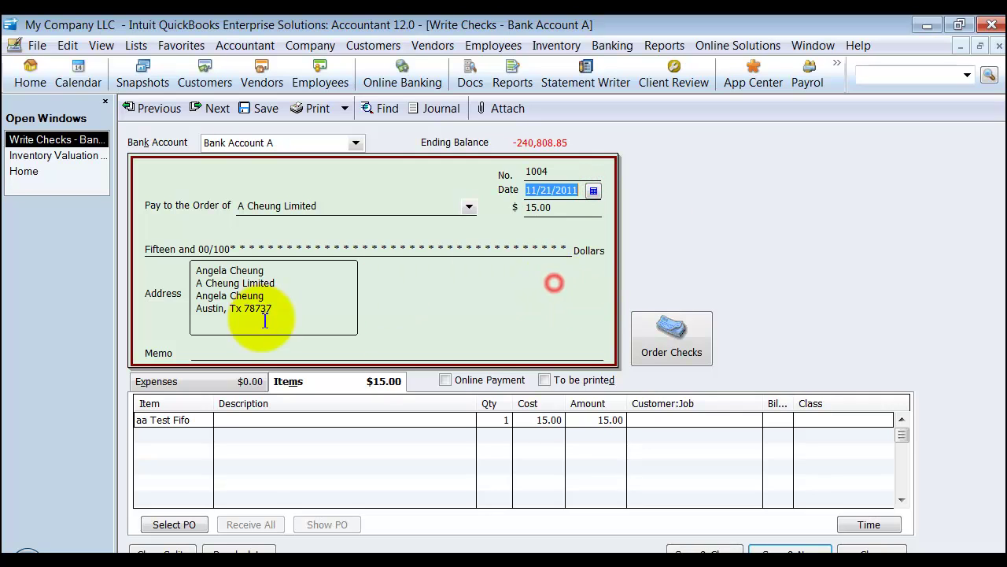
{"action": "left_click", "coordinate": [554, 207]}
{"action": "type", "text": "20"}
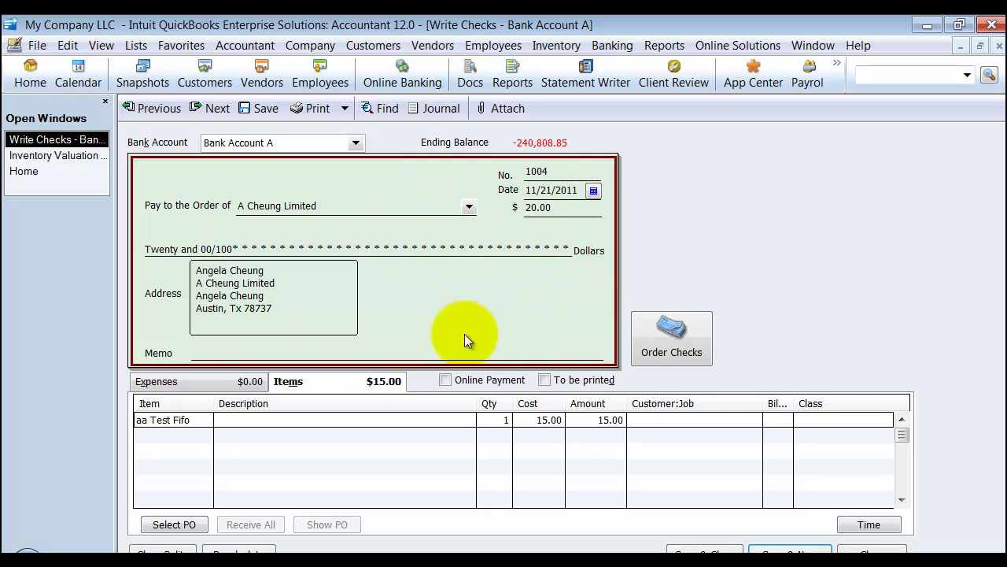
{"action": "left_click", "coordinate": [532, 419]}
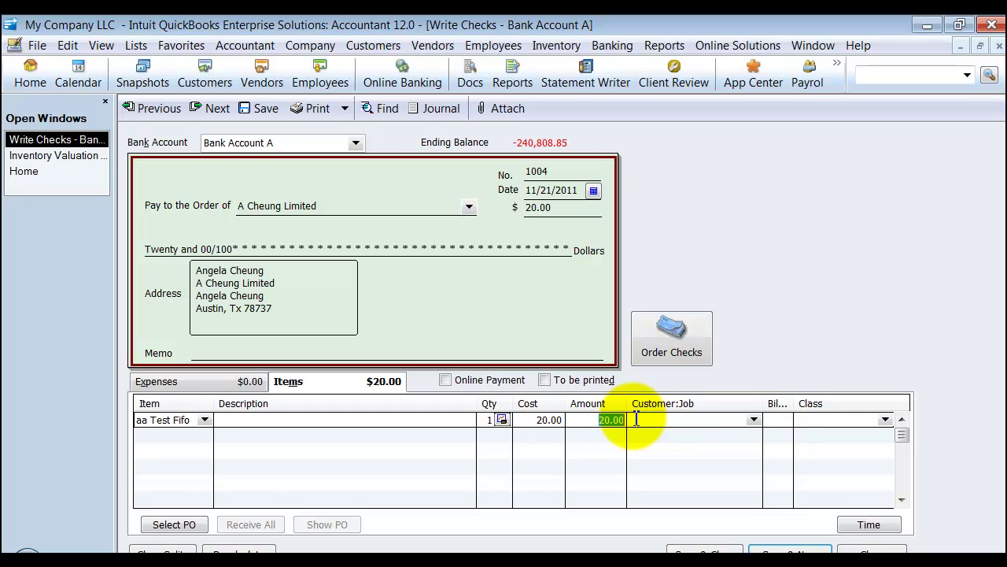
Save the 11/21/2011 check with its duplicate check number kept, and close the check form.
{"action": "left_click", "coordinate": [265, 113]}
{"action": "left_click", "coordinate": [455, 303]}
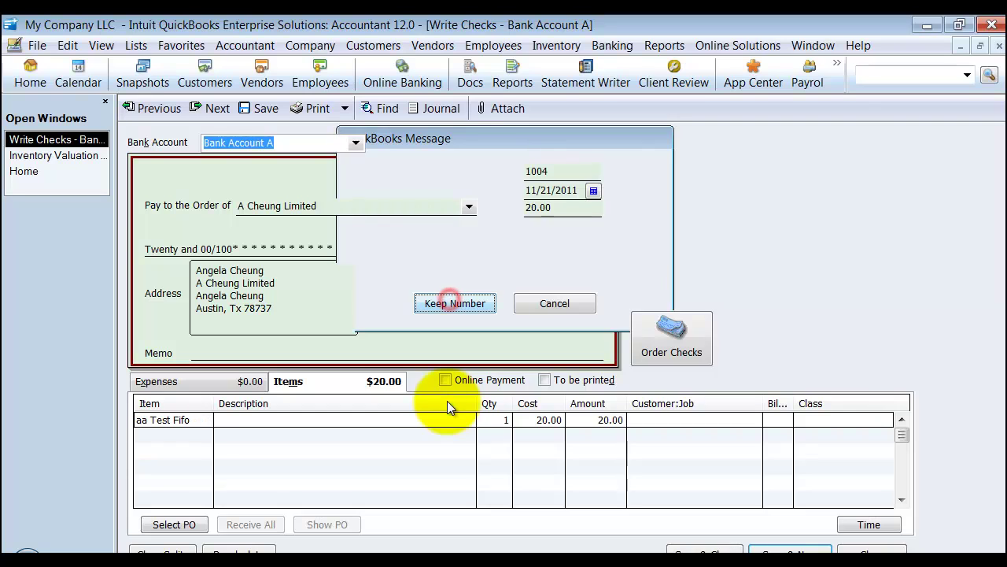
{"action": "left_click", "coordinate": [999, 45]}
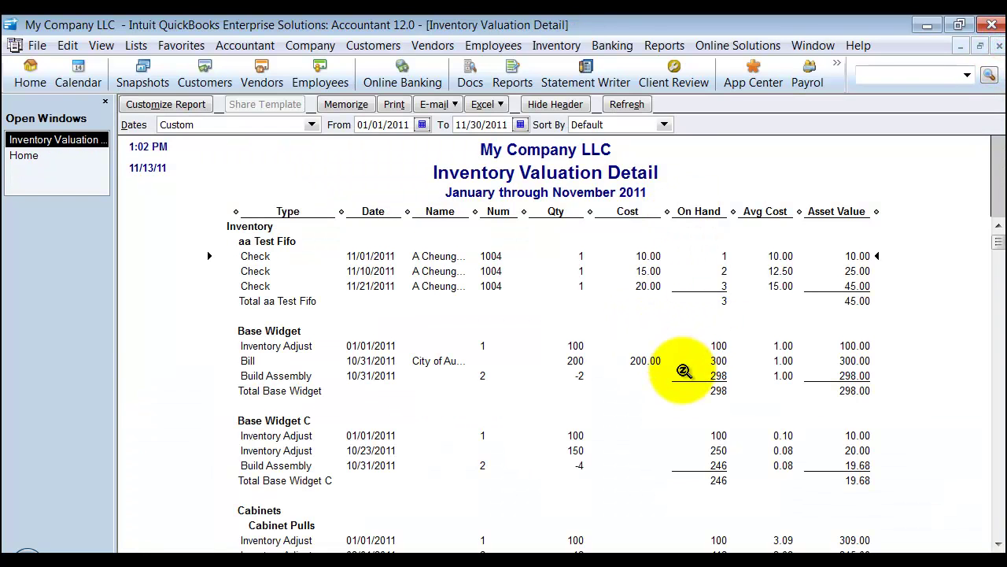
Review the aa Test Fifo purchase costs in the valuation report and widen the Name column to fit the full vendor names.
{"action": "left_click", "coordinate": [654, 269]}
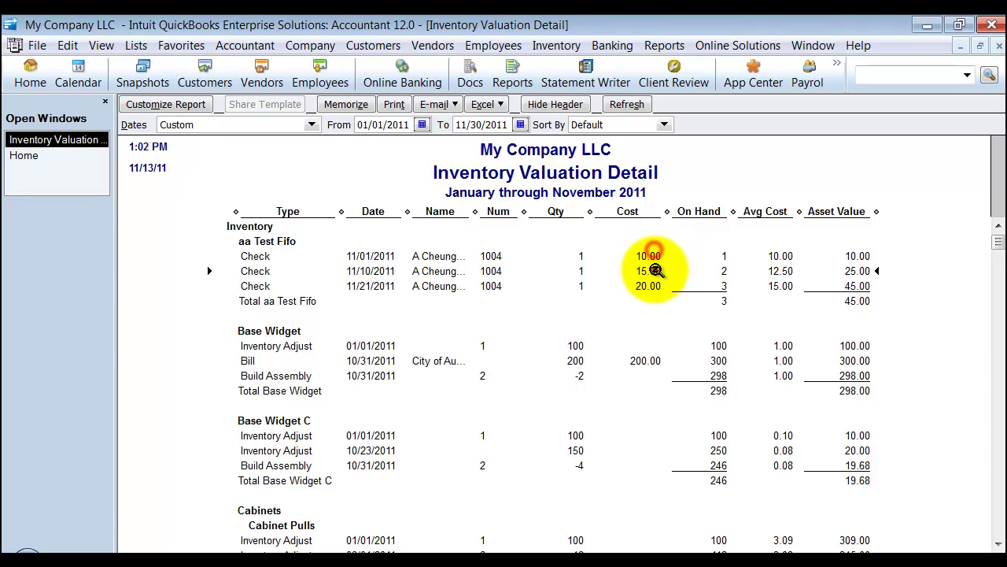
{"action": "left_click", "coordinate": [652, 290]}
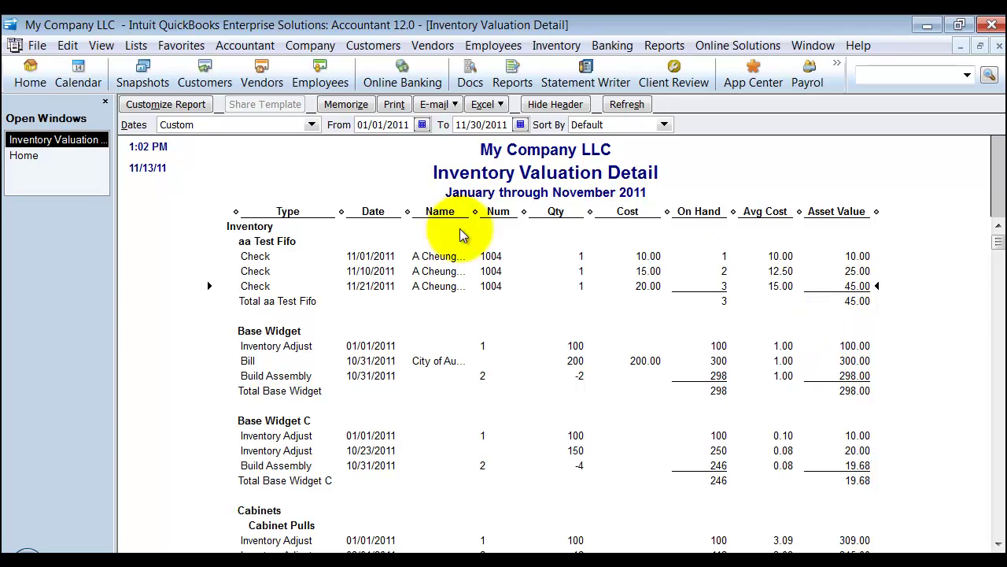
{"action": "left_click_drag", "start_coordinate": [477, 210], "coordinate": [504, 210]}
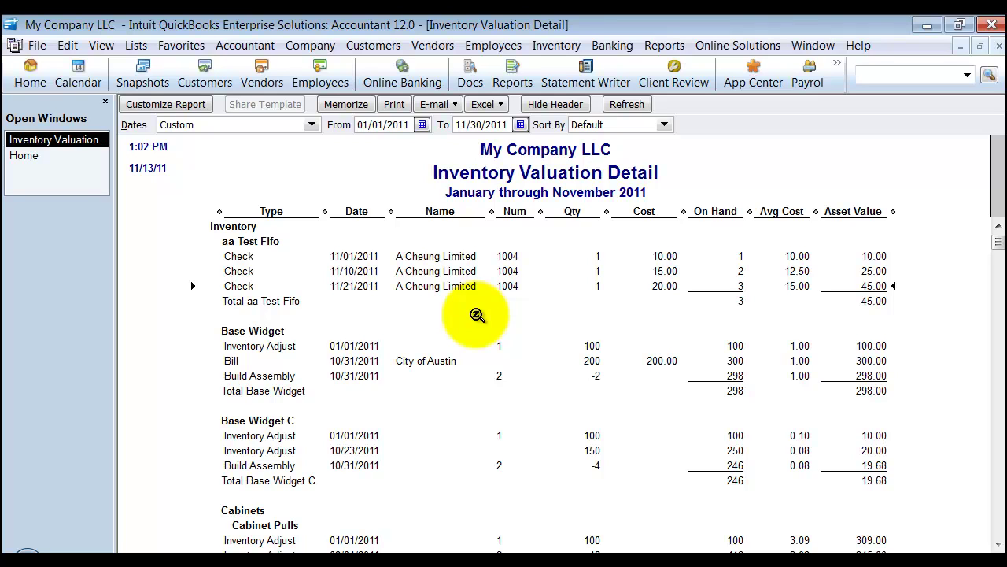
Start an inventory quantity adjustment dated 11/30/2011, checking the aa Test Fifo purchase dates in the valuation report.
{"action": "left_click", "coordinate": [557, 45]}
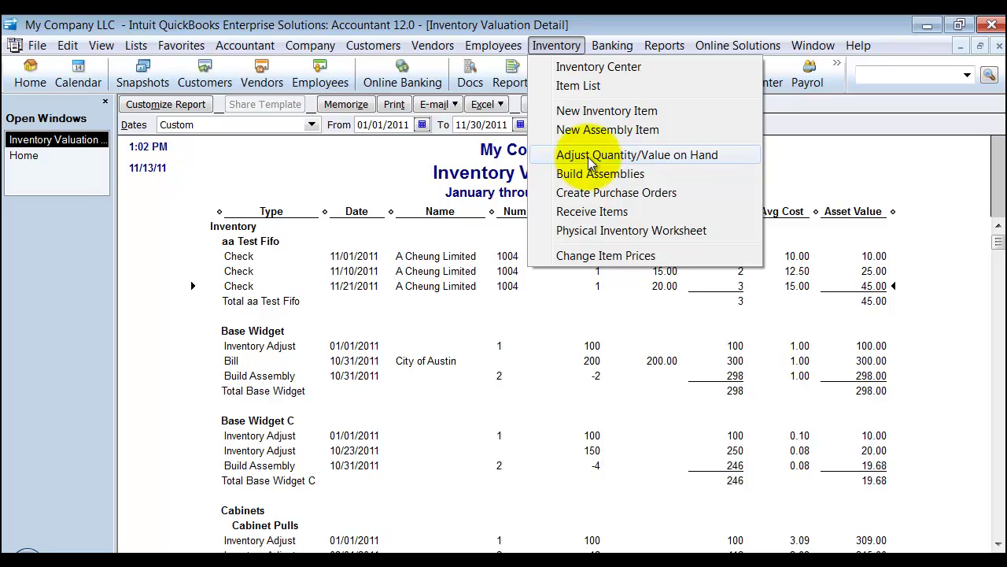
{"action": "left_click", "coordinate": [678, 157]}
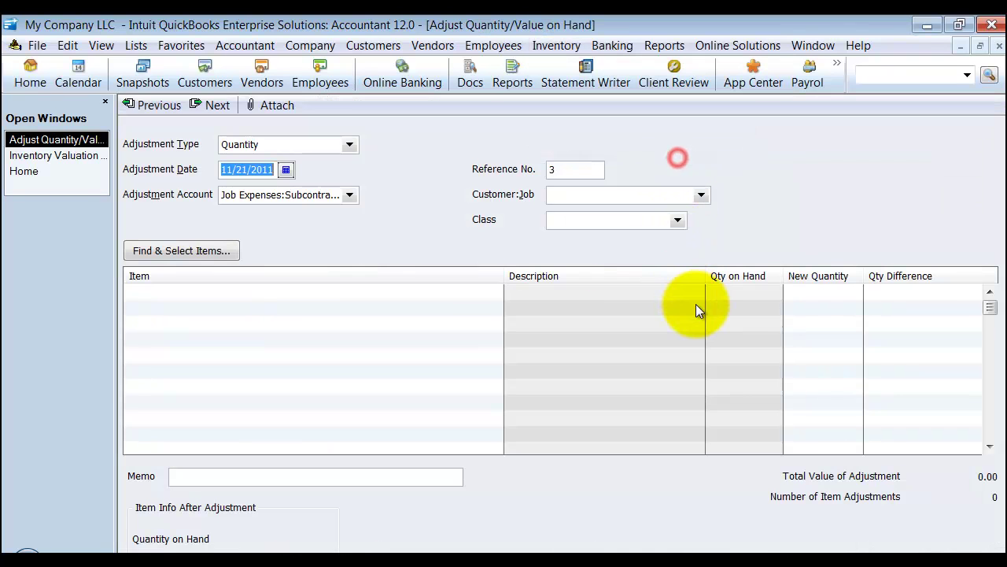
{"action": "left_click", "coordinate": [286, 169]}
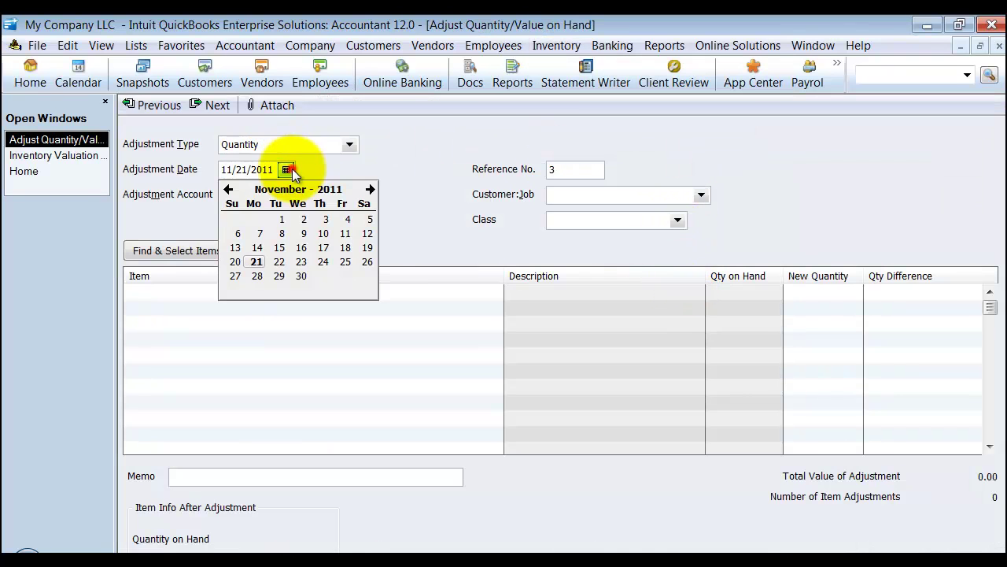
{"action": "left_click", "coordinate": [307, 274]}
{"action": "left_click", "coordinate": [72, 156]}
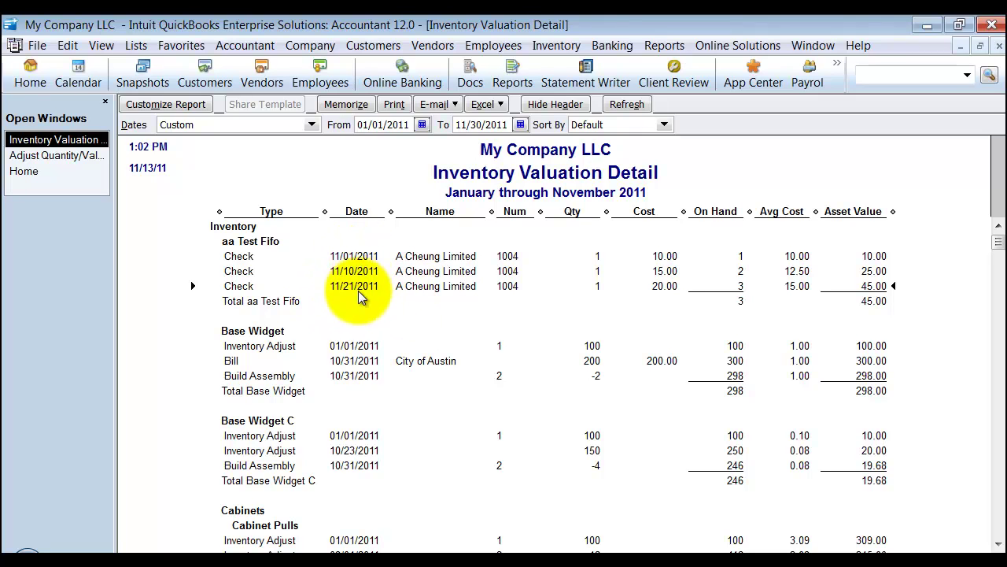
{"action": "left_click", "coordinate": [72, 155]}
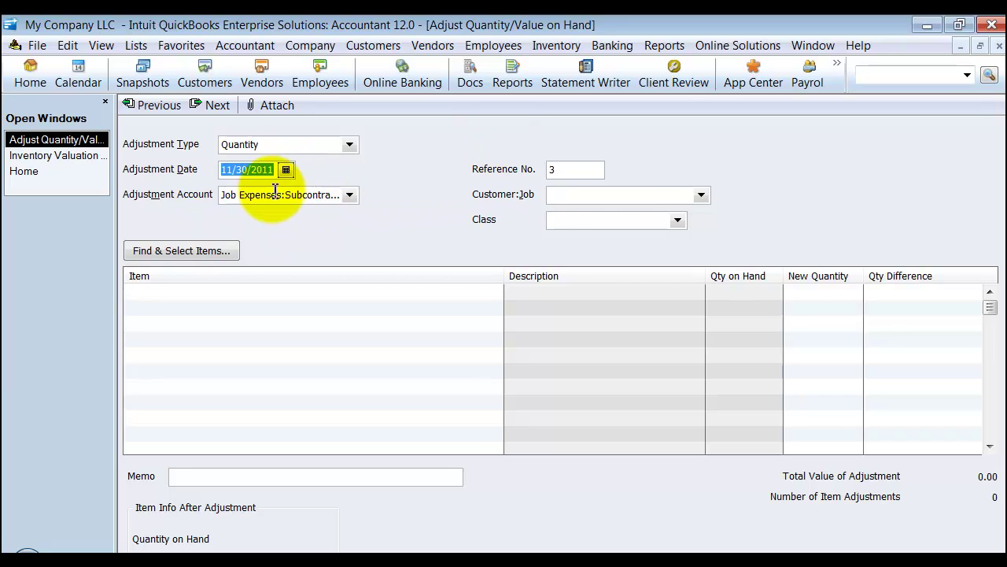
Add aa Test Fifo to the inventory adjustment with a quantity difference of -1 and save the adjustment.
{"action": "left_click", "coordinate": [174, 292]}
{"action": "type", "text": "aa Test Fifo"}
{"action": "left_click", "coordinate": [178, 293]}
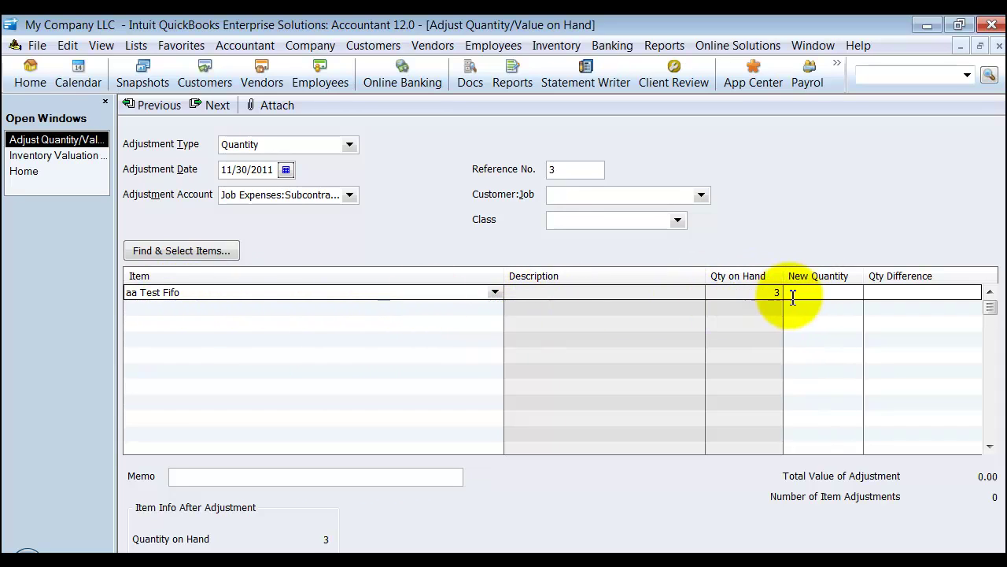
{"action": "left_click", "coordinate": [819, 296]}
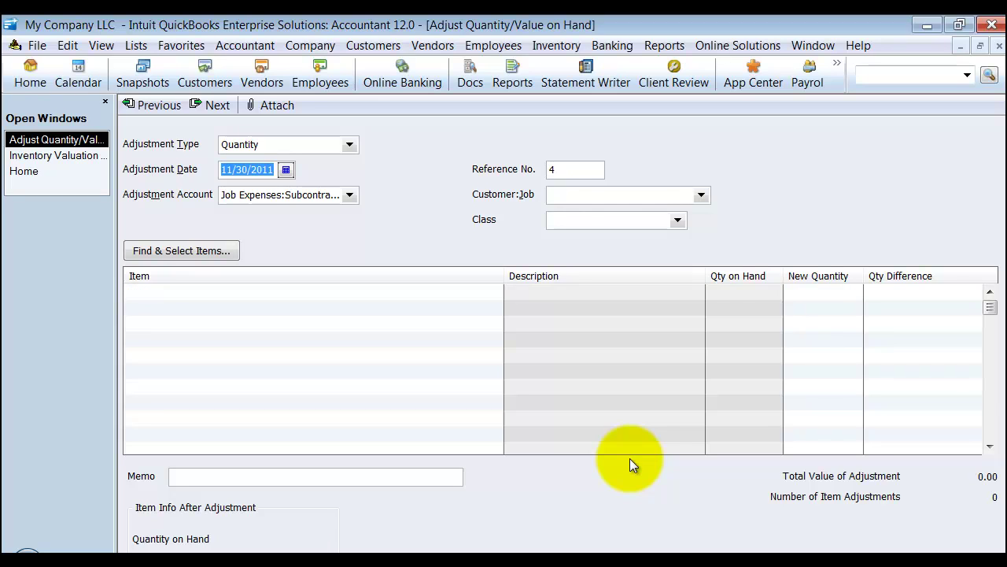
Examine the aa Test Fifo rows in the valuation report and compare them with the 11/30/2011 adjustment opened from it.
{"action": "left_click", "coordinate": [65, 156]}
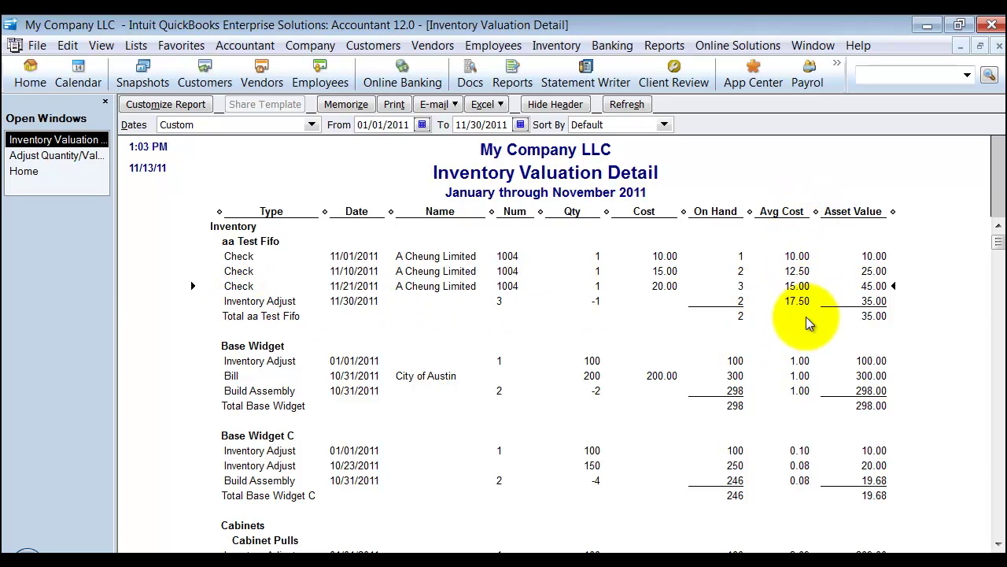
{"action": "double_click", "coordinate": [364, 301]}
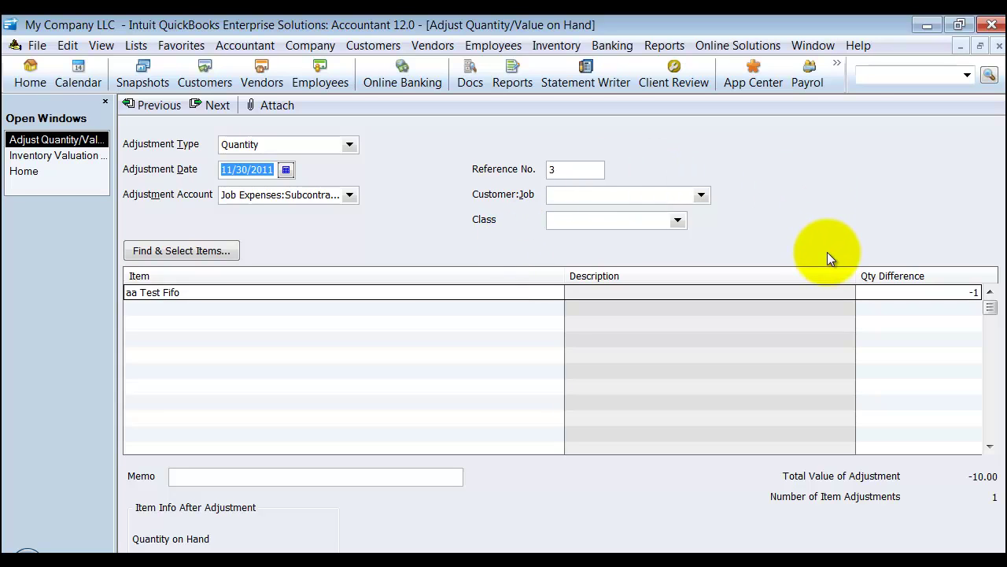
{"action": "left_click", "coordinate": [47, 154]}
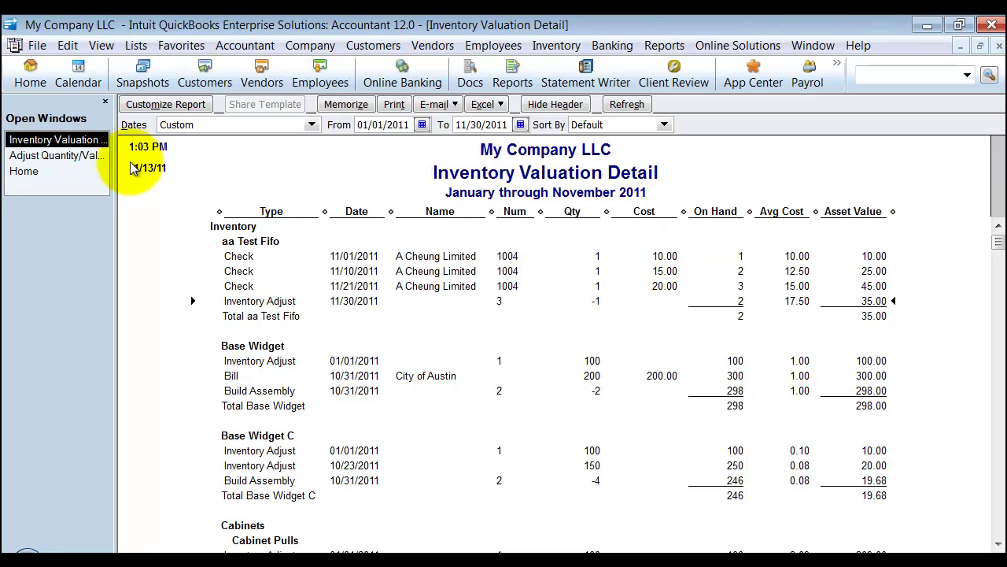
{"action": "left_click", "coordinate": [82, 155]}
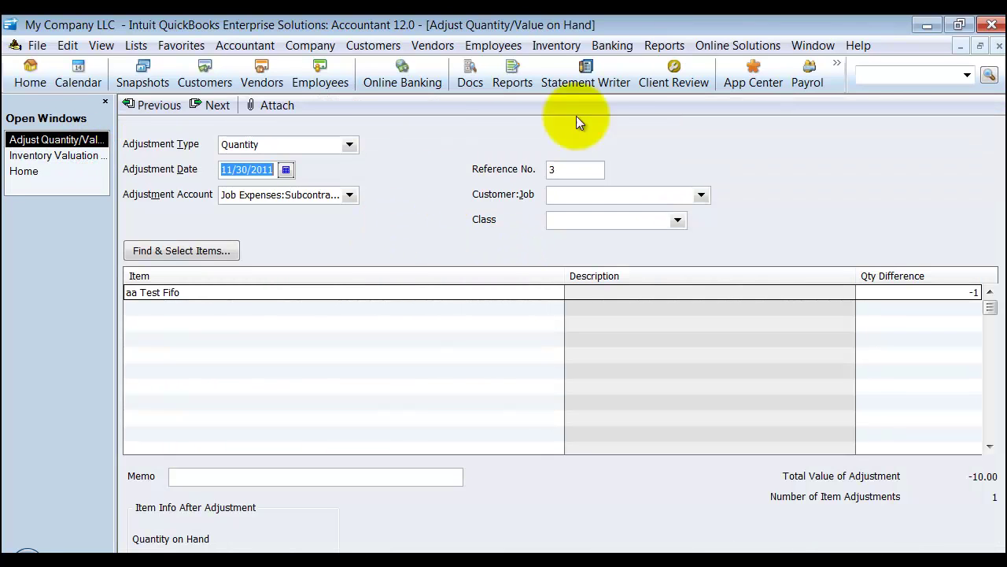
Review the accounts debited and credited in the adjustment's transaction journal, collapsing the Item Description and Class columns, and close the journal.
{"action": "left_click", "coordinate": [655, 47]}
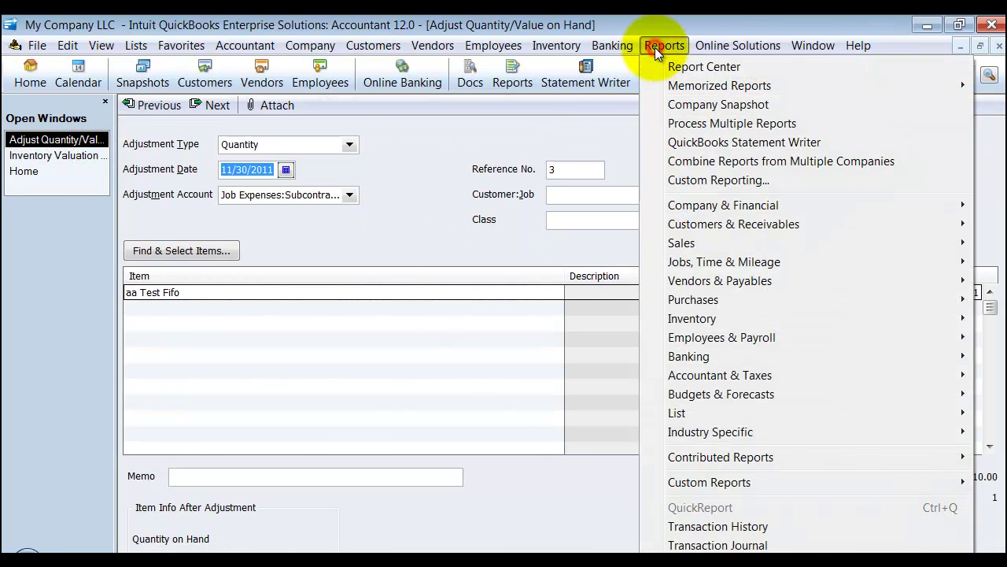
{"action": "left_click", "coordinate": [732, 545]}
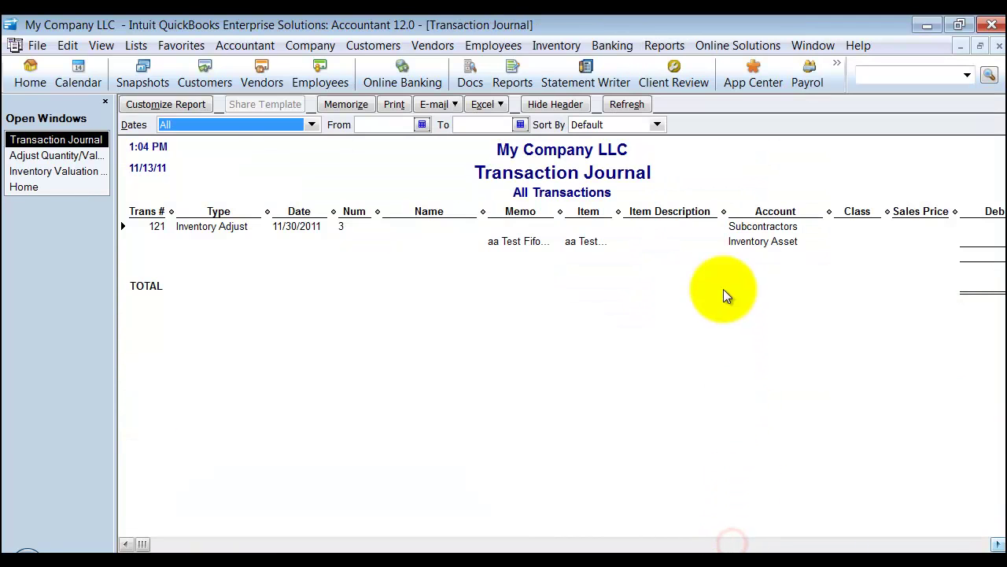
{"action": "left_click_drag", "start_coordinate": [719, 211], "coordinate": [626, 211]}
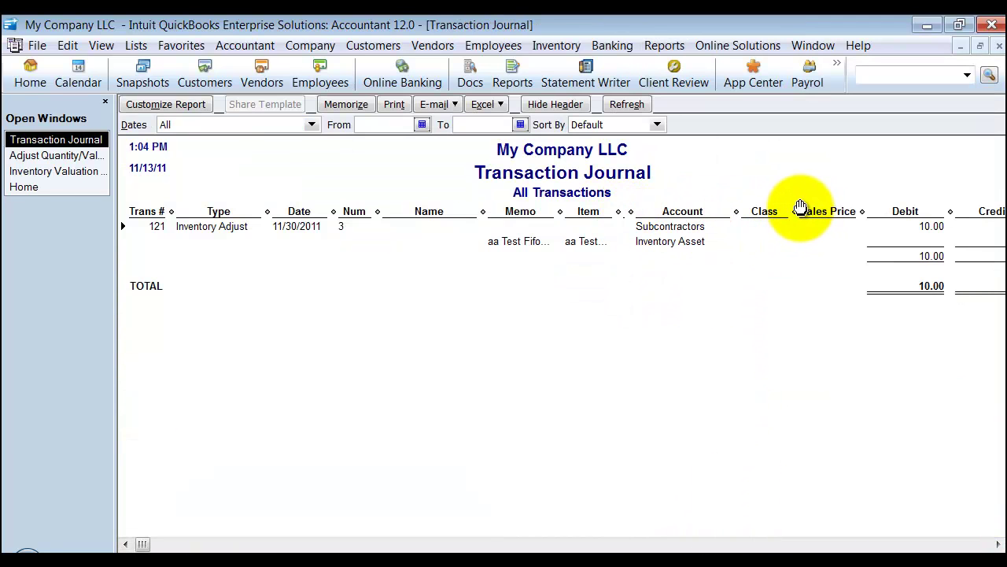
{"action": "left_click_drag", "start_coordinate": [794, 211], "coordinate": [653, 211]}
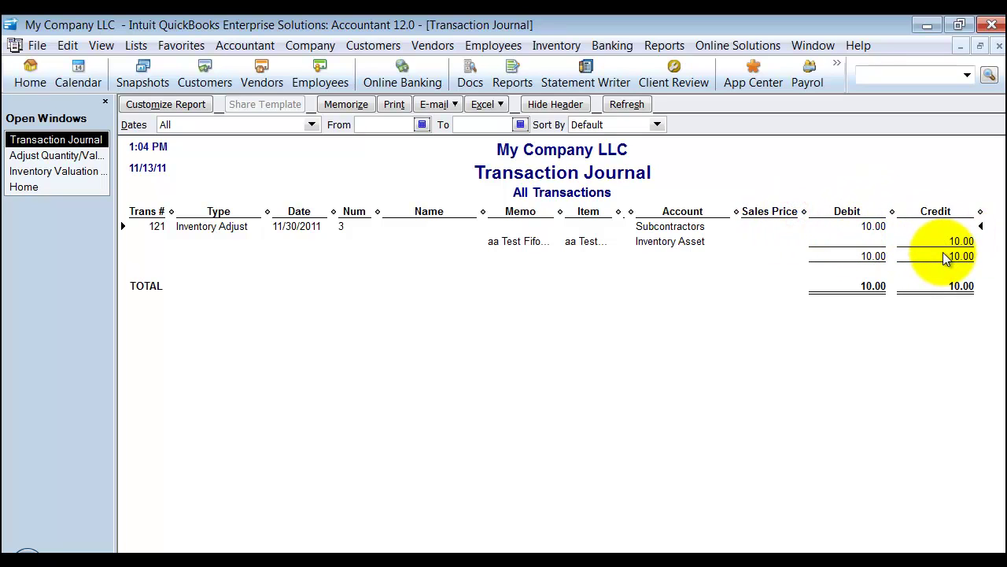
{"action": "left_click", "coordinate": [998, 46]}
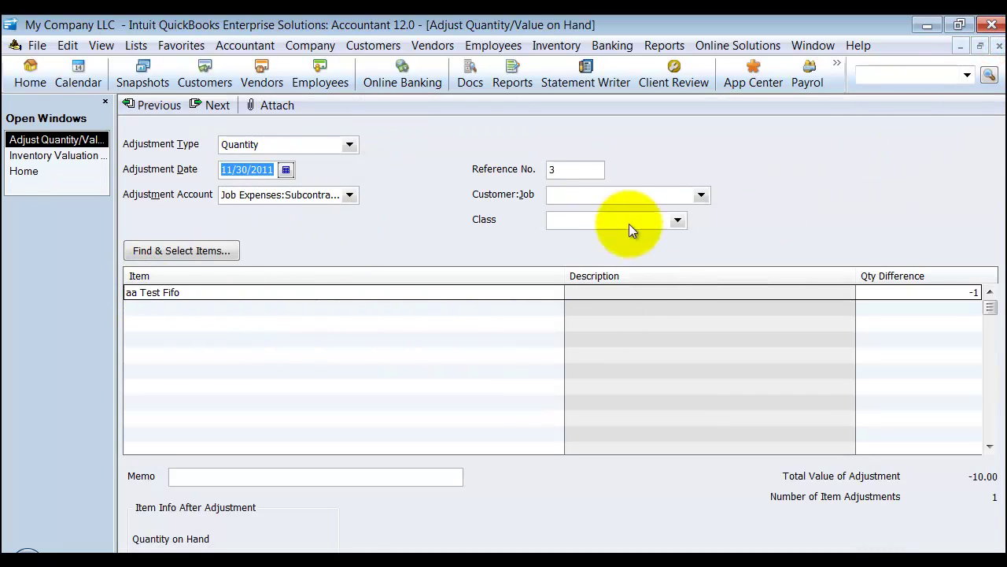
Change the adjustment's aa Test Fifo quantity difference to 1 and record the changed transaction.
{"action": "left_click", "coordinate": [915, 291]}
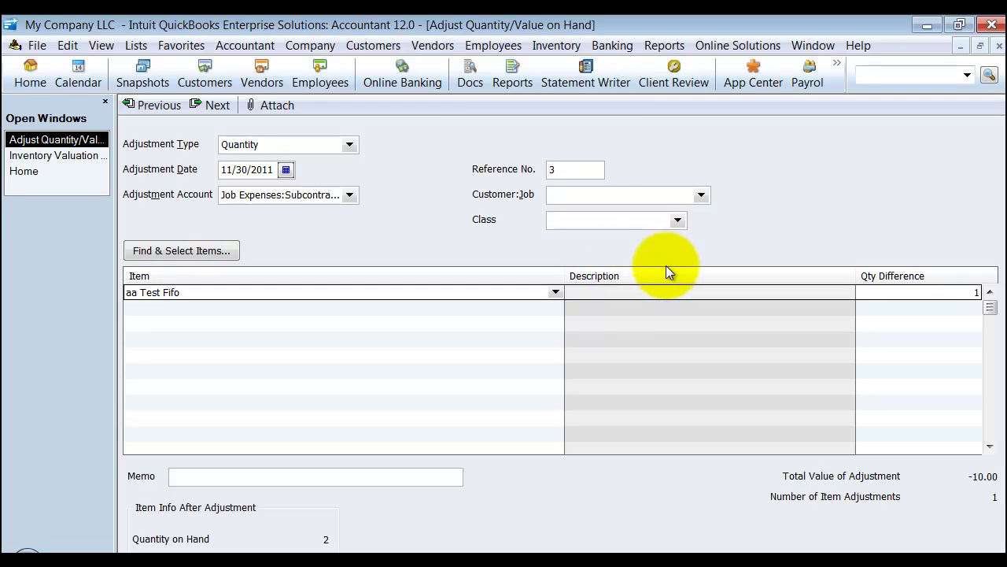
{"action": "key", "text": "Tab"}
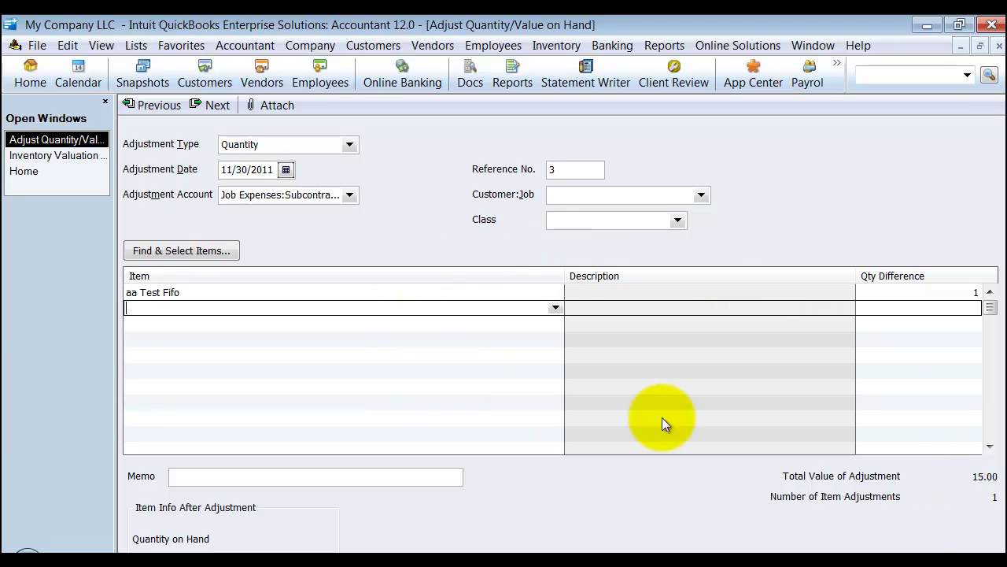
{"action": "key", "text": "Escape"}
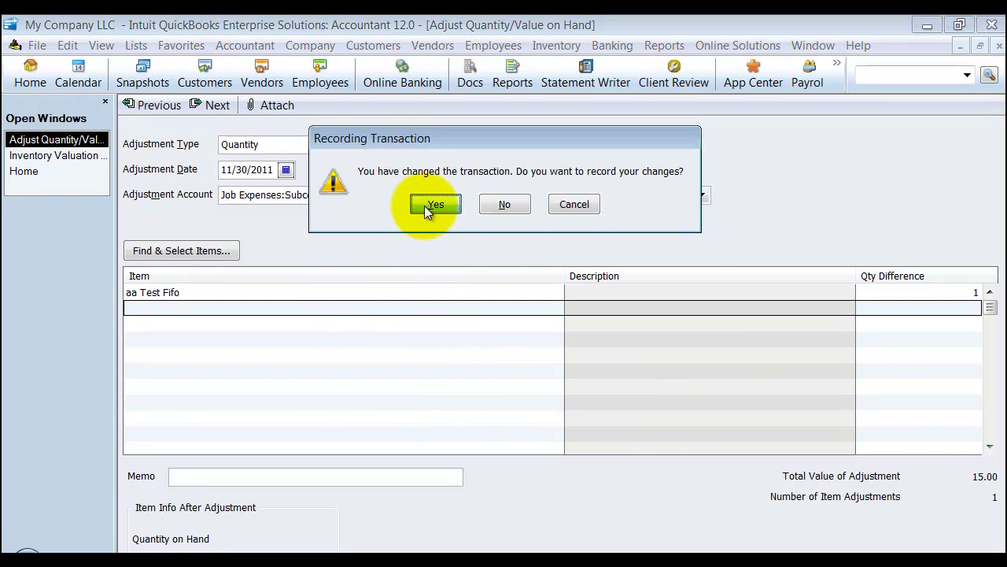
{"action": "left_click", "coordinate": [426, 208]}
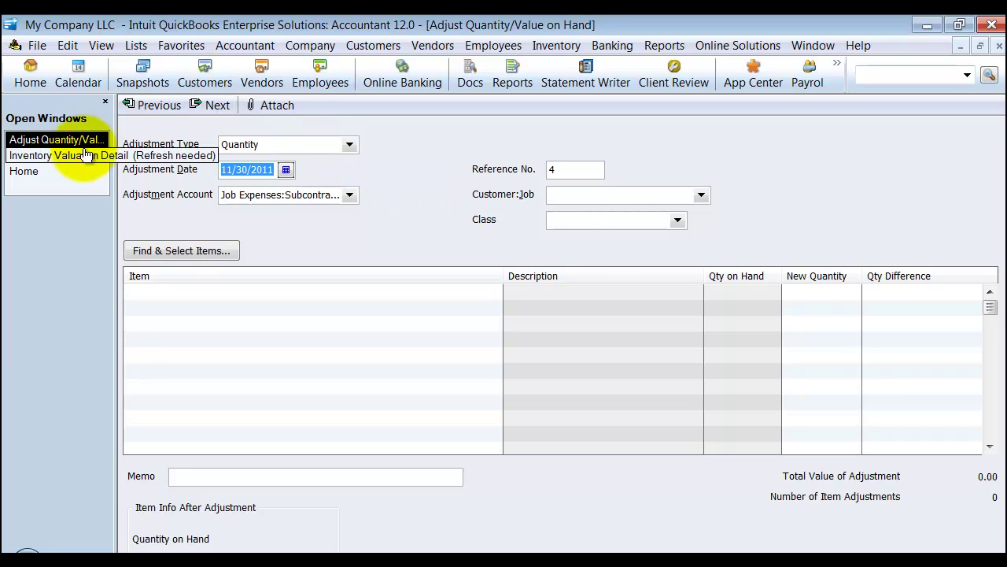
Reopen the recorded adjustment to check its total value, and compare it with the aa Test Fifo valuation in the report.
{"action": "left_click", "coordinate": [140, 105]}
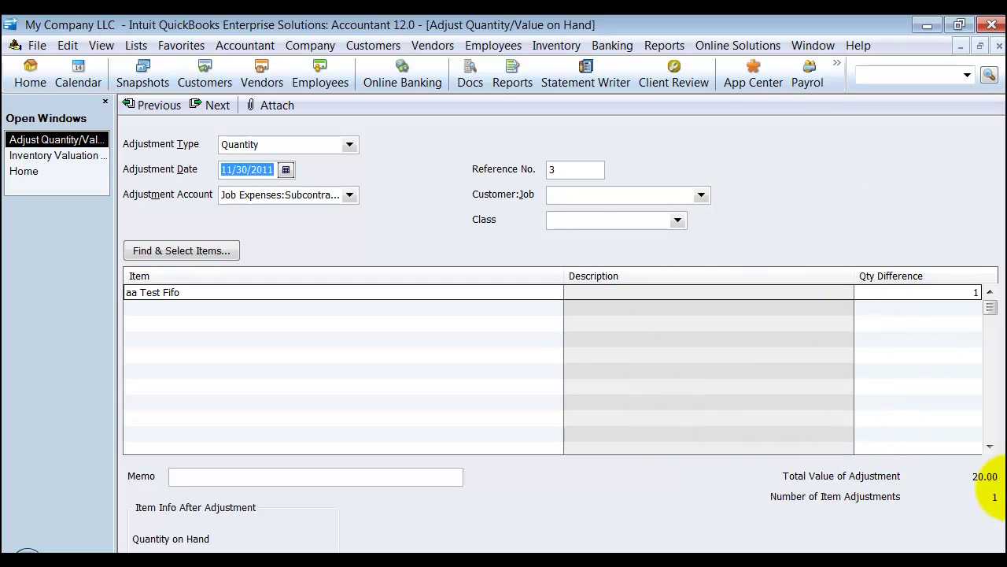
{"action": "left_click", "coordinate": [25, 155]}
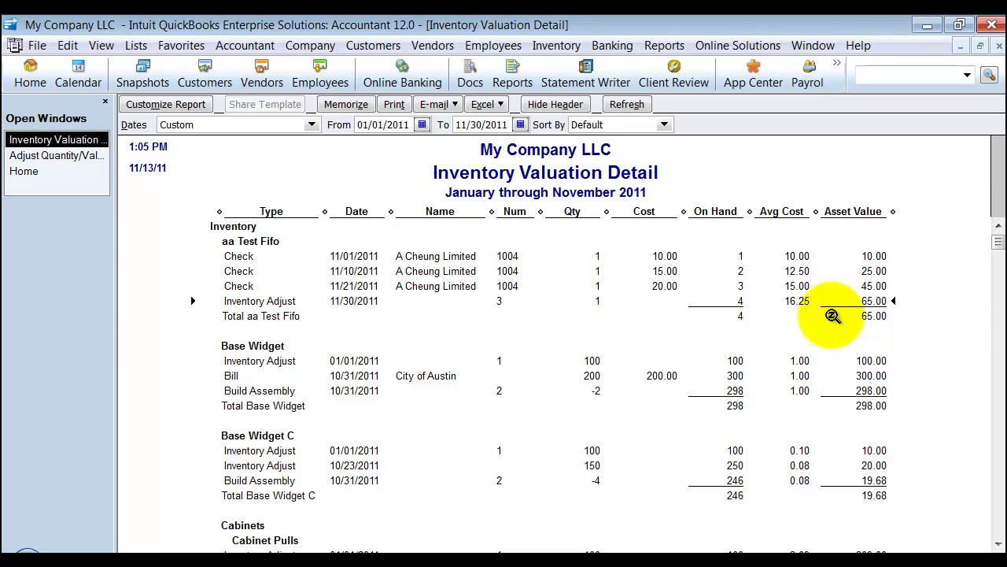
{"action": "left_click", "coordinate": [32, 155]}
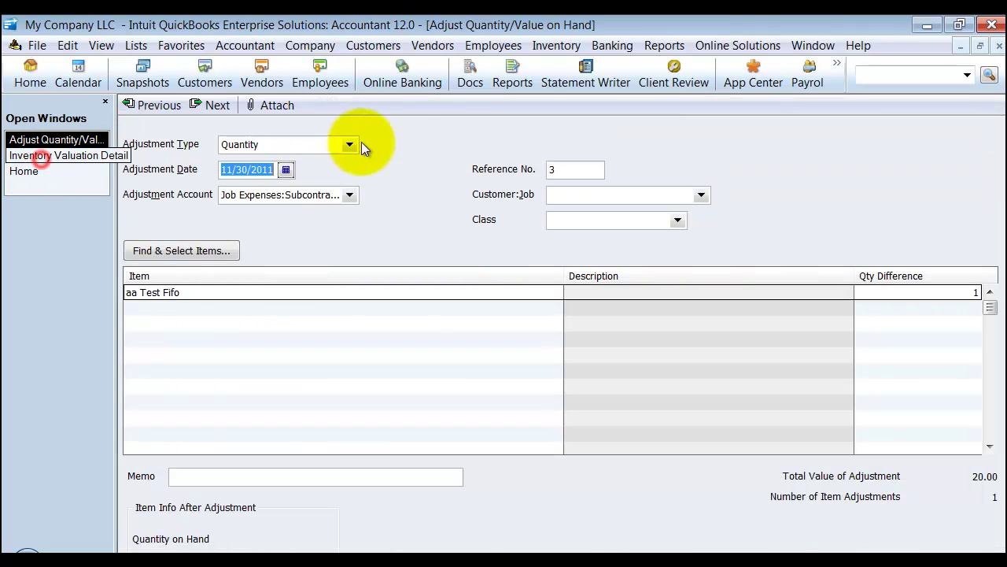
Review the revised adjustment's debits and credits in its transaction journal with unused columns collapsed, and close all windows back to Home.
{"action": "left_click", "coordinate": [684, 45]}
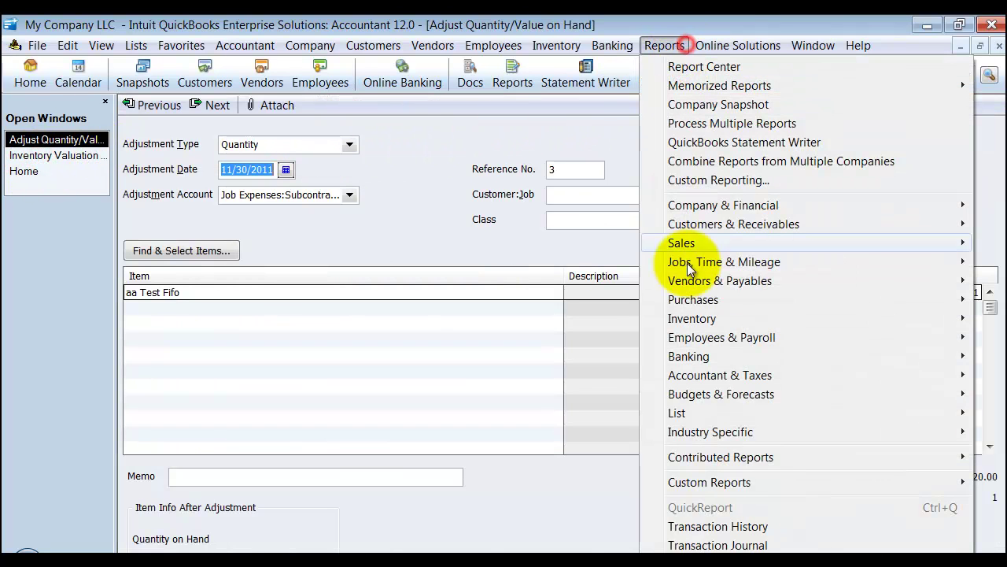
{"action": "left_click", "coordinate": [700, 544]}
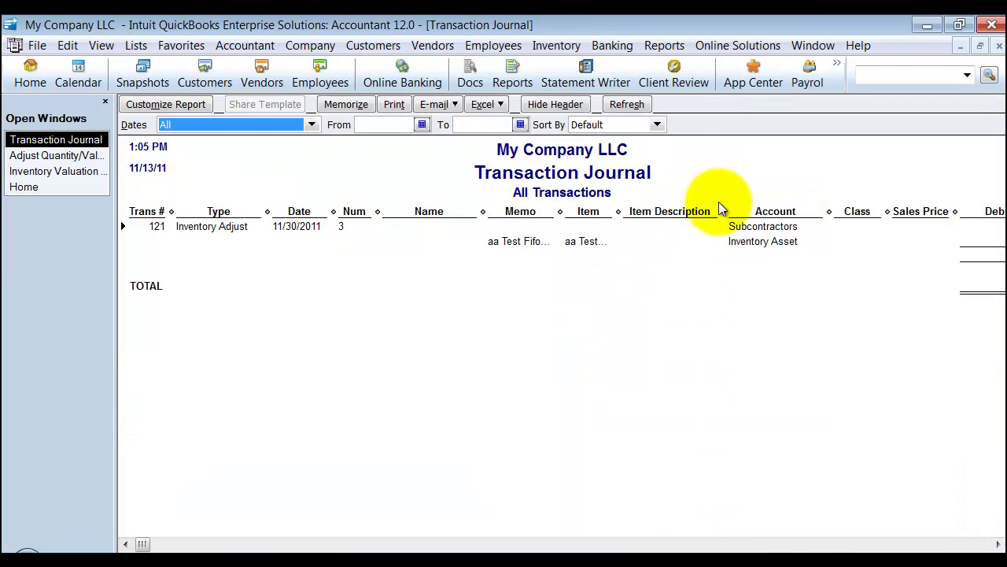
{"action": "left_click_drag", "start_coordinate": [722, 205], "coordinate": [550, 210]}
{"action": "left_click_drag", "start_coordinate": [781, 211], "coordinate": [728, 211]}
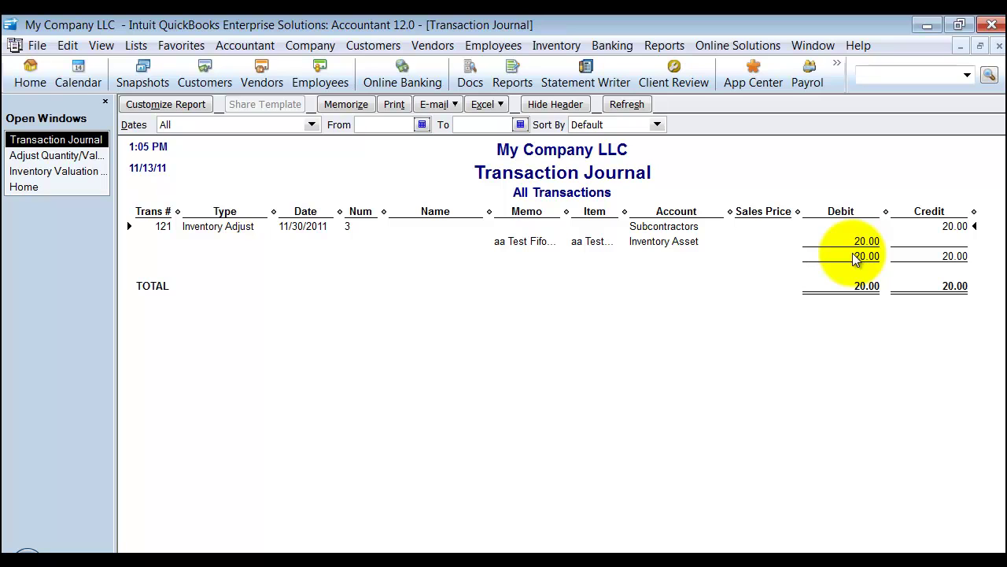
{"action": "left_click", "coordinate": [999, 45]}
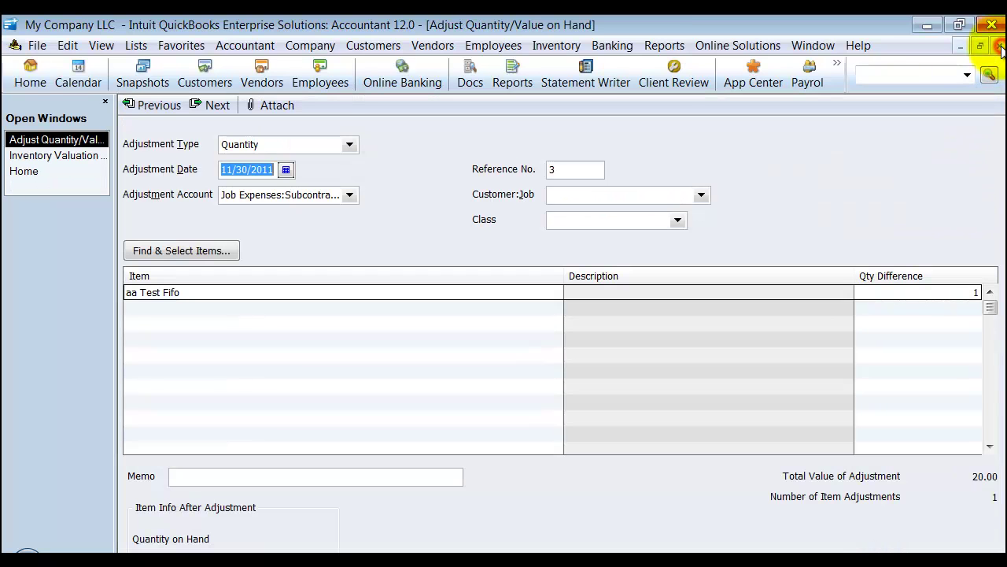
{"action": "left_click", "coordinate": [999, 45]}
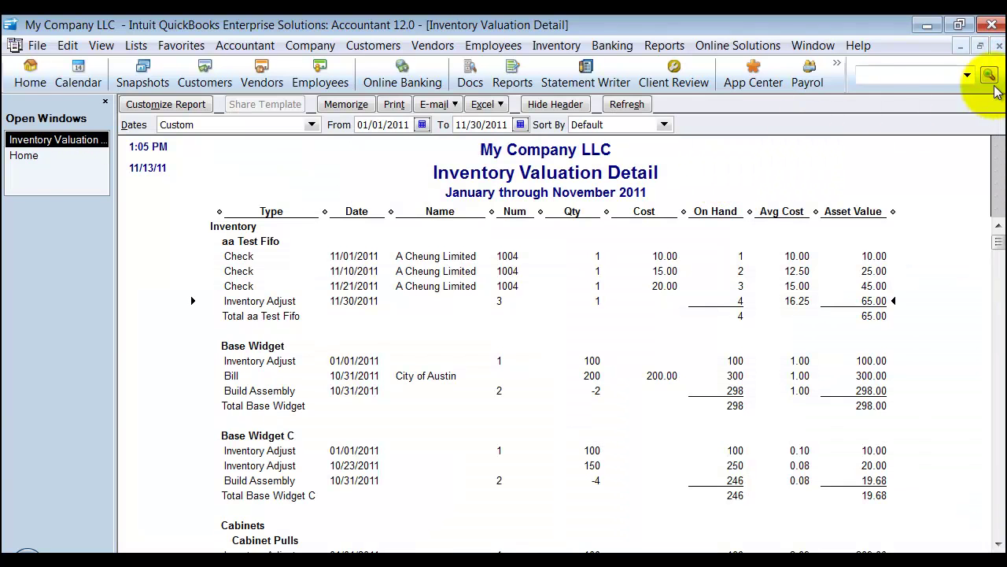
{"action": "left_click", "coordinate": [999, 46]}
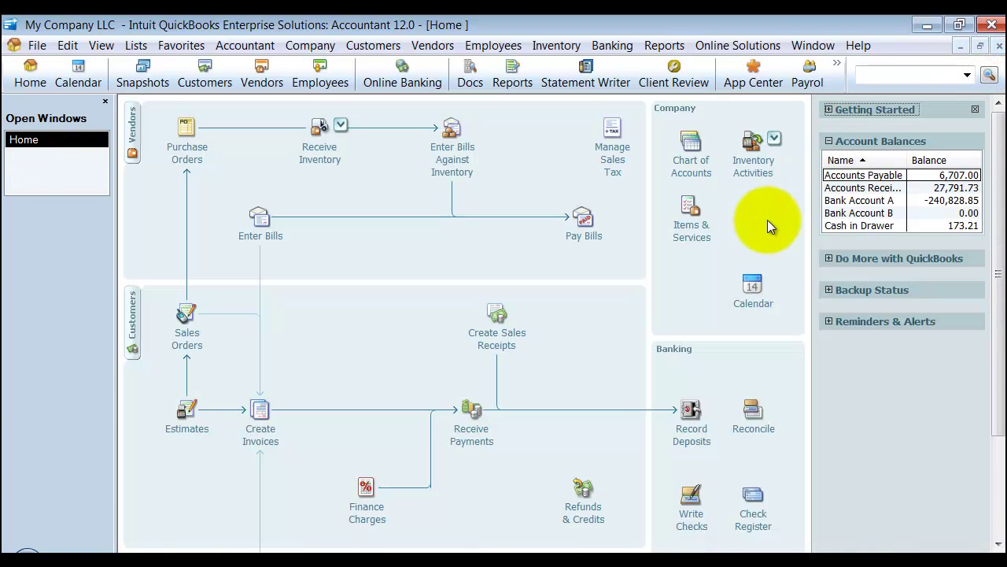